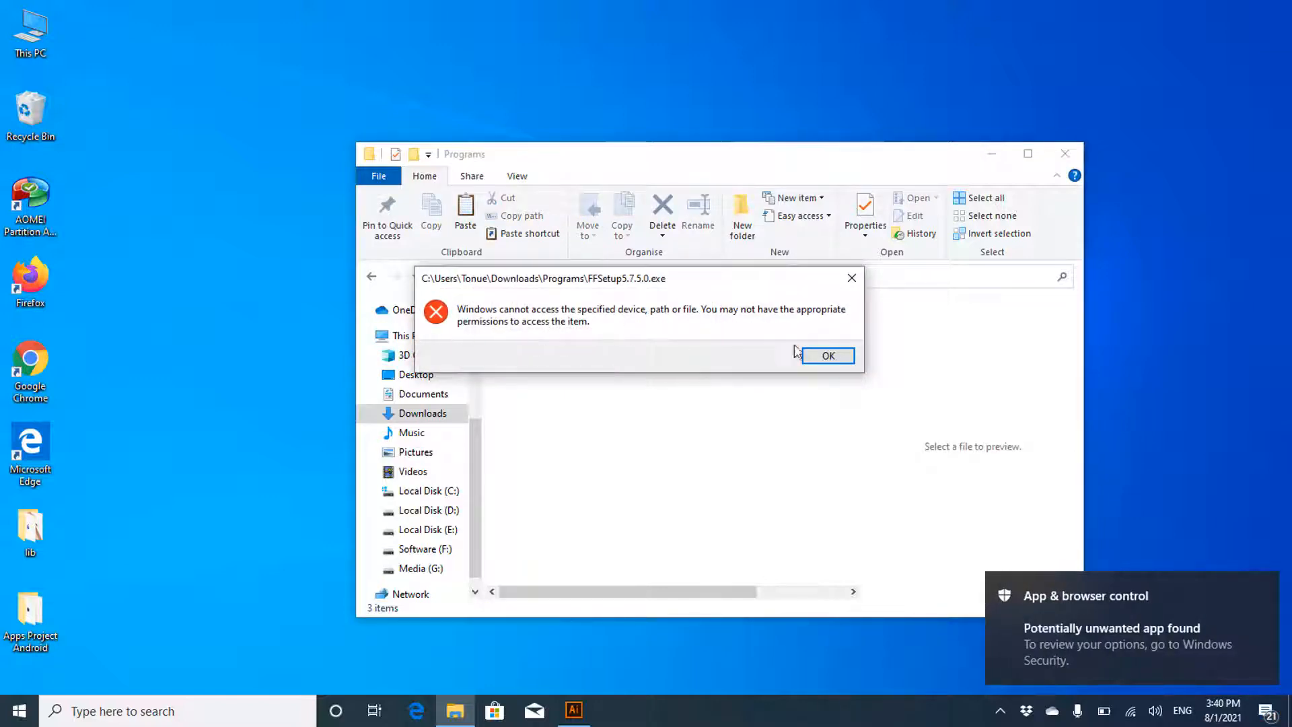
- Dismiss the access error and try to run the FFSetup5.7.5.0 installer as administrator, closing any error that follows
click(829, 356)
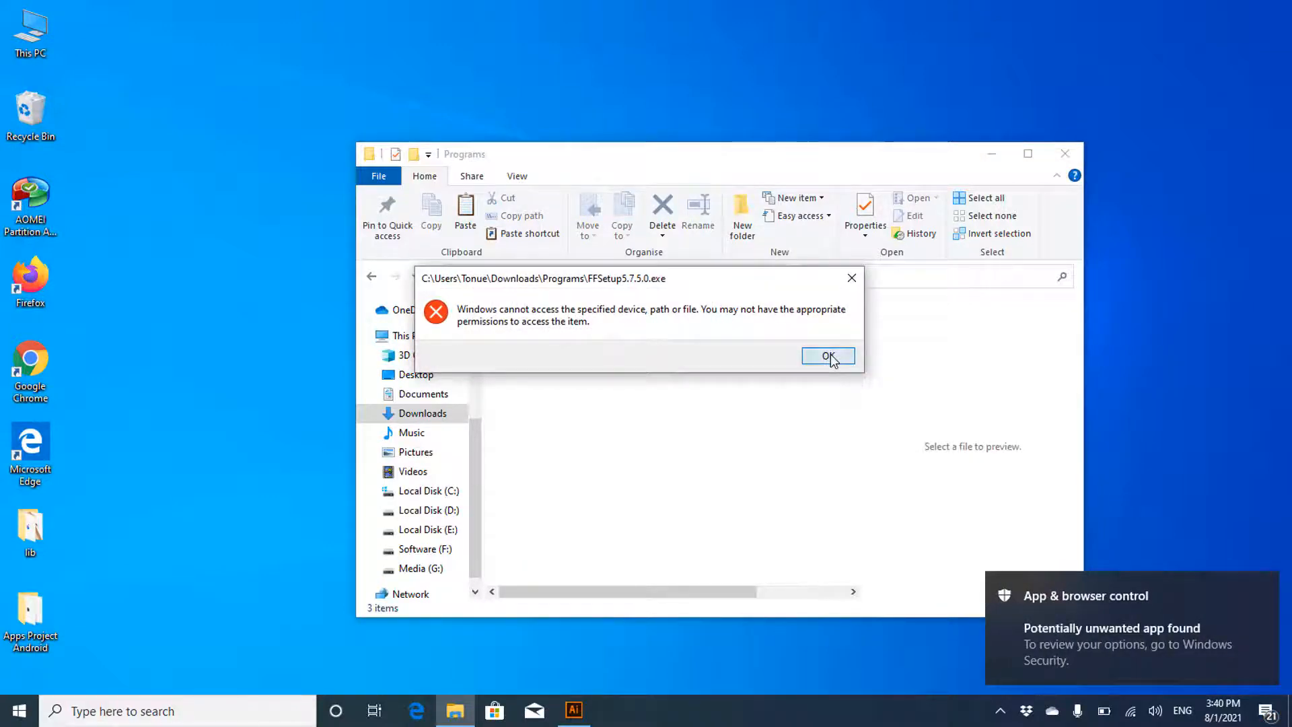
click(1263, 586)
click(555, 344)
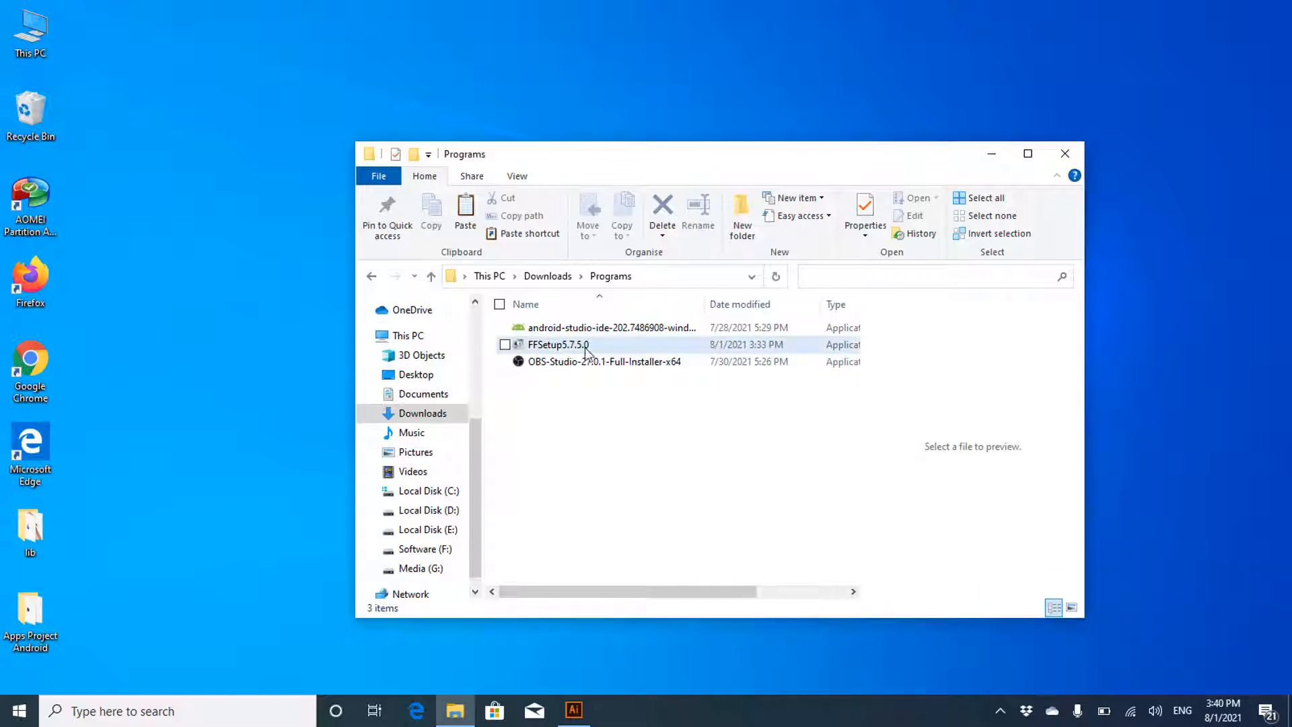
right_click(555, 347)
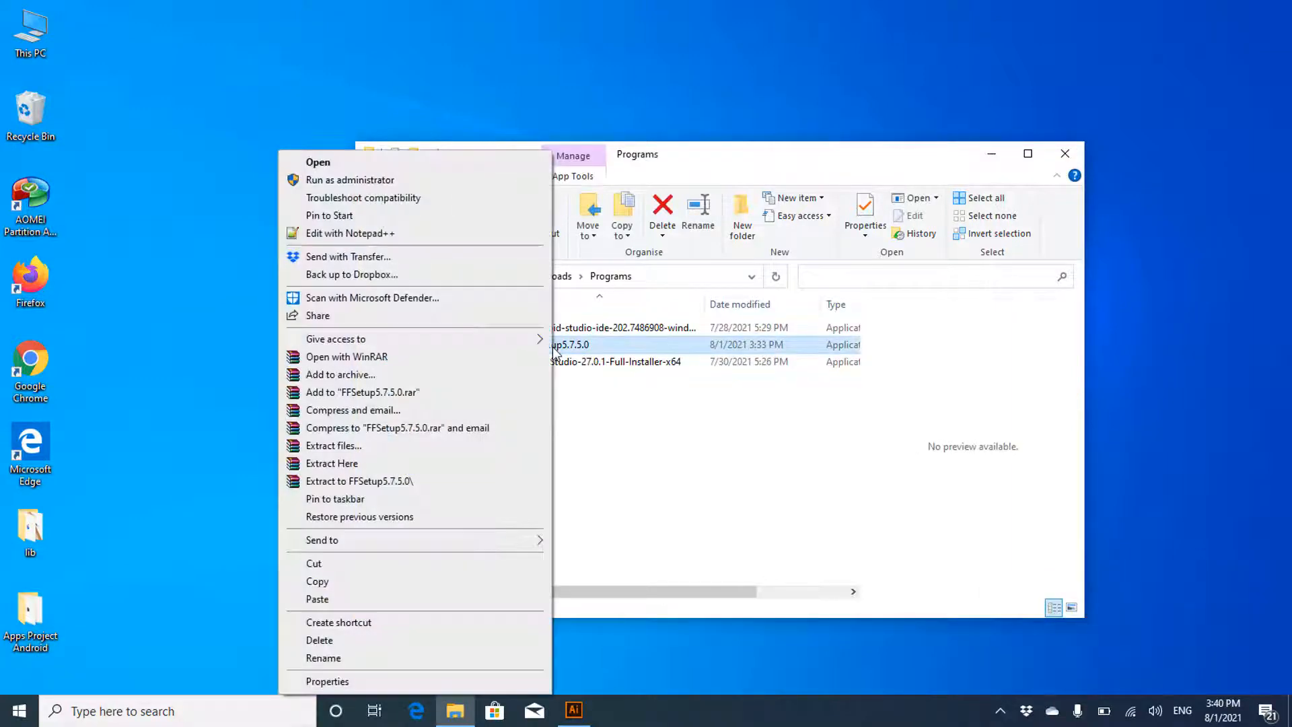
click(335, 181)
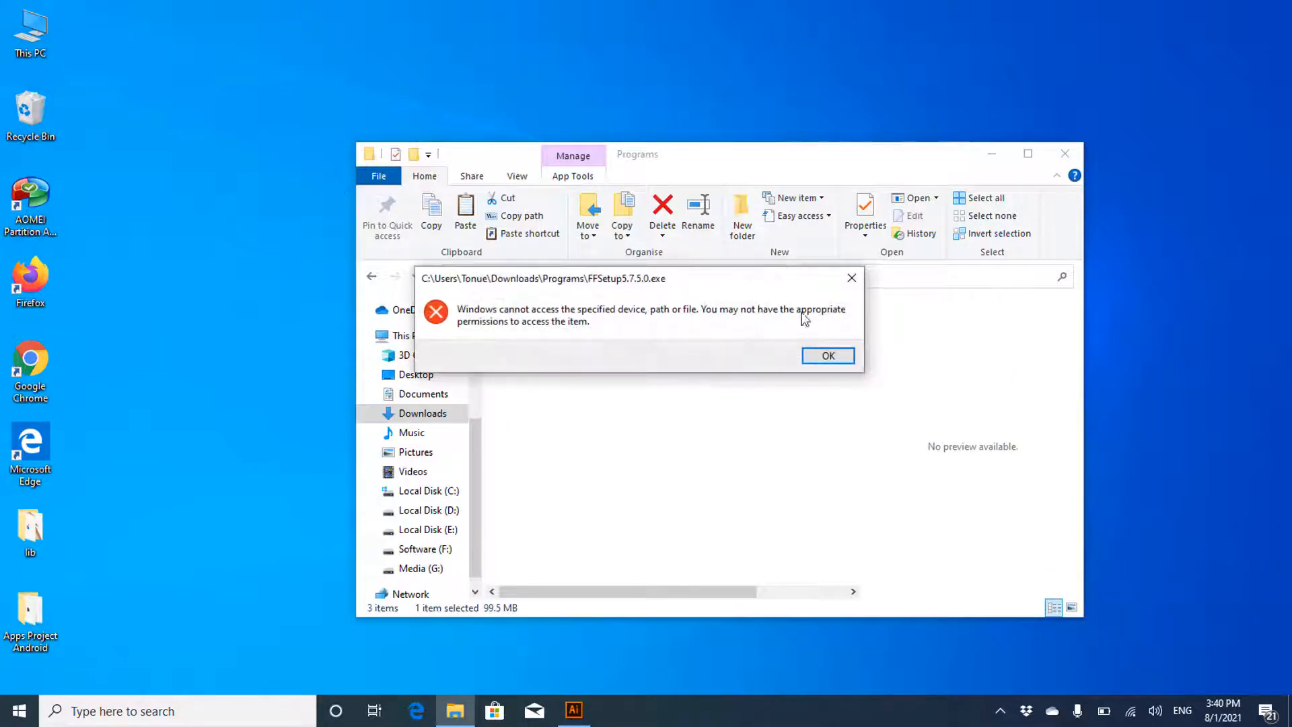
click(830, 356)
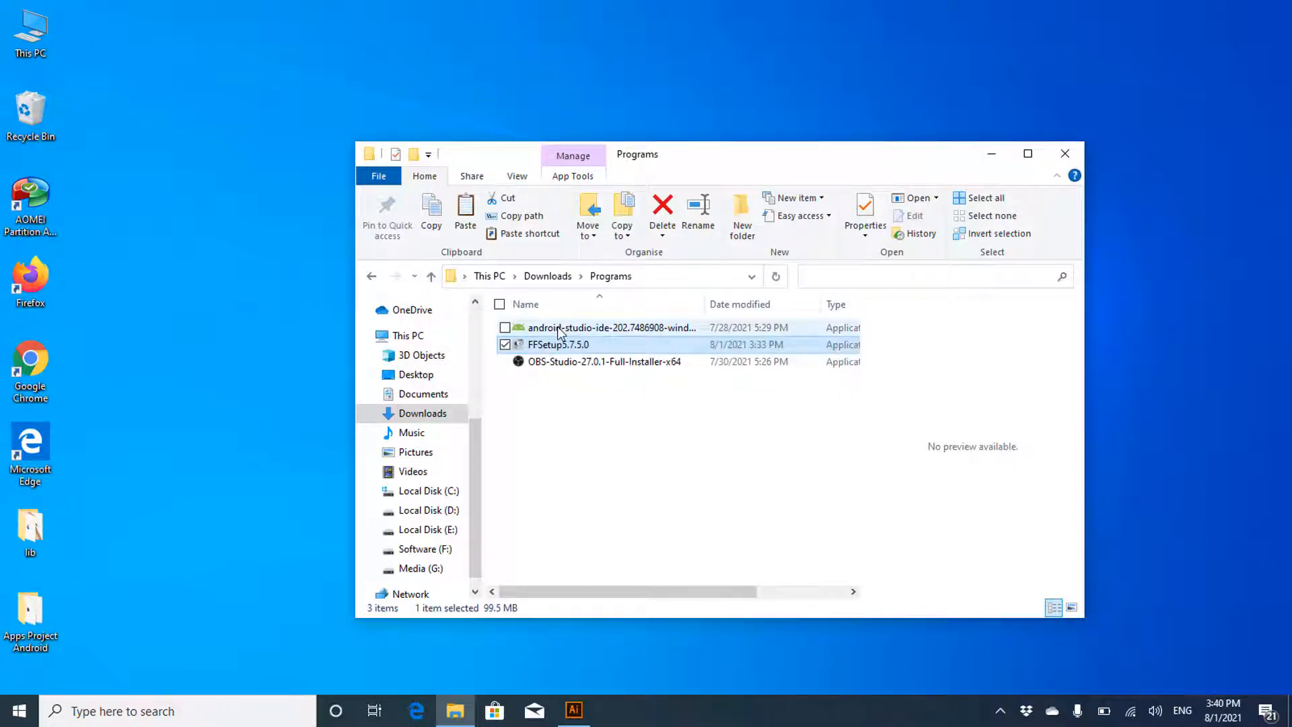
- Launch the Android Studio installer as a test and quit its setup without installing
double_click(559, 330)
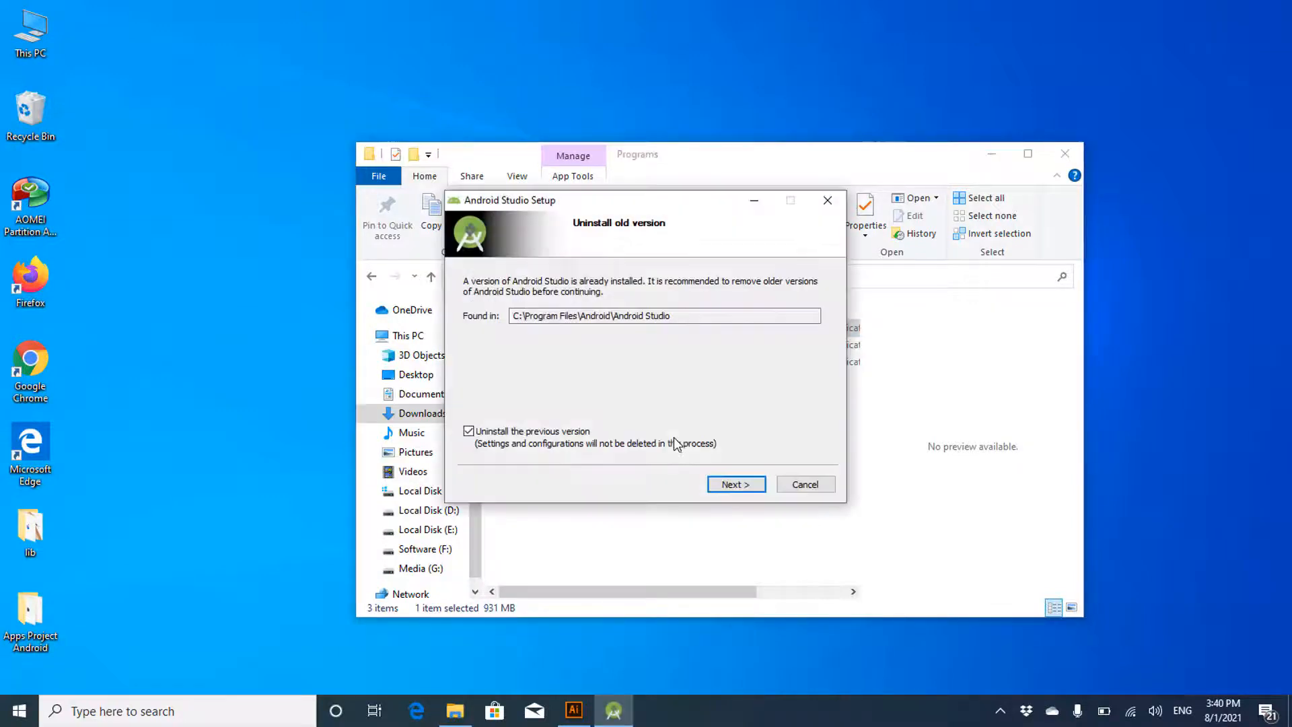
click(805, 485)
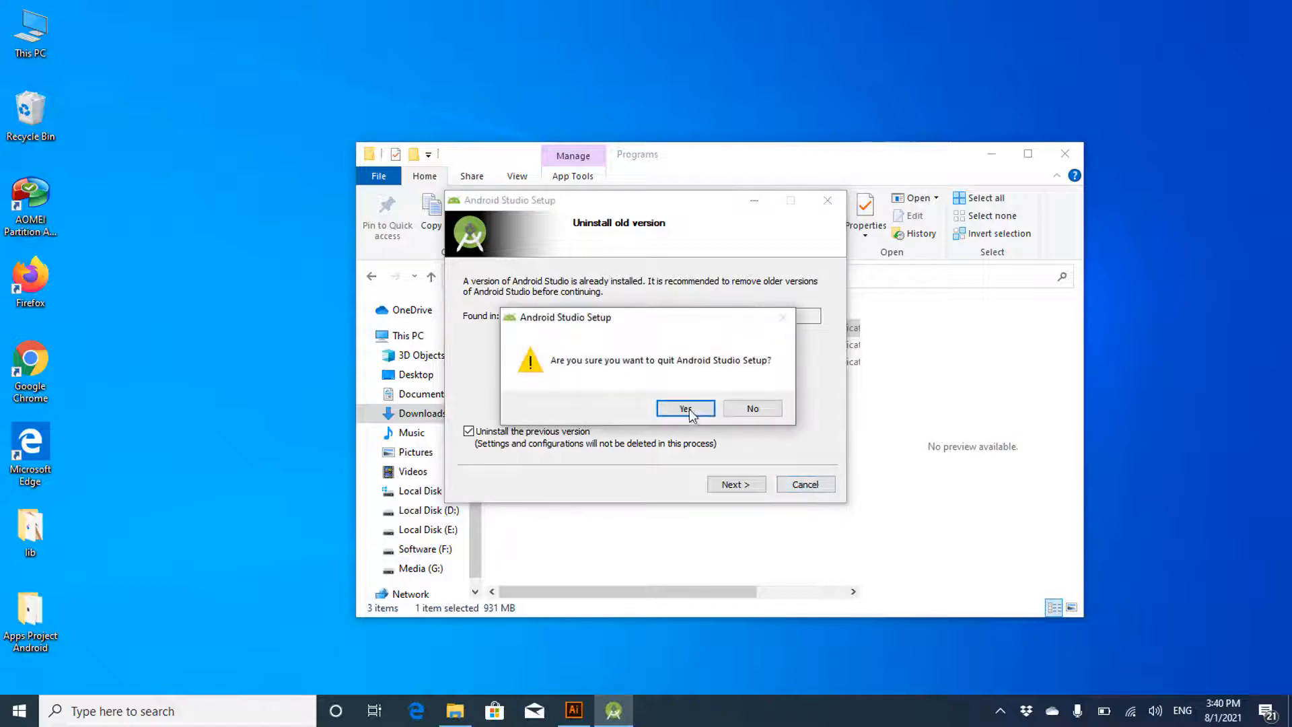
click(690, 409)
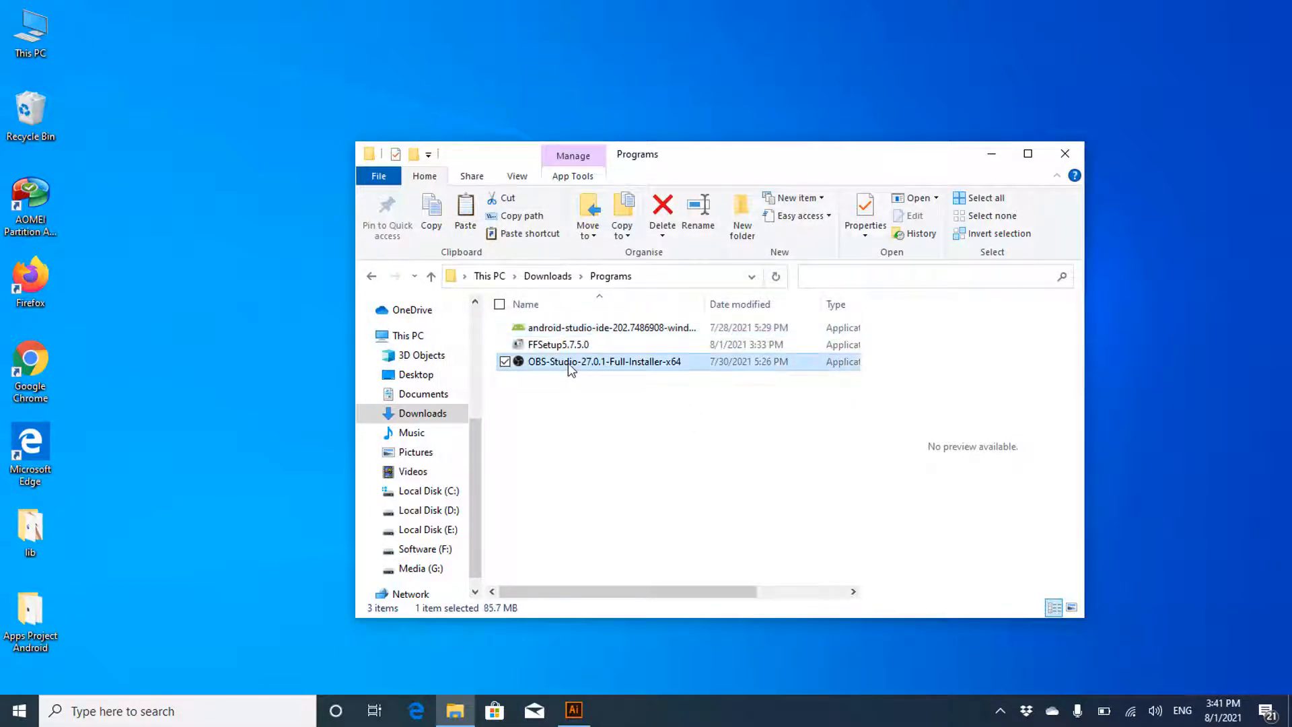
- Launch the OBS-Studio-27.0.1 installer as a test and quit its setup without installing
click(568, 362)
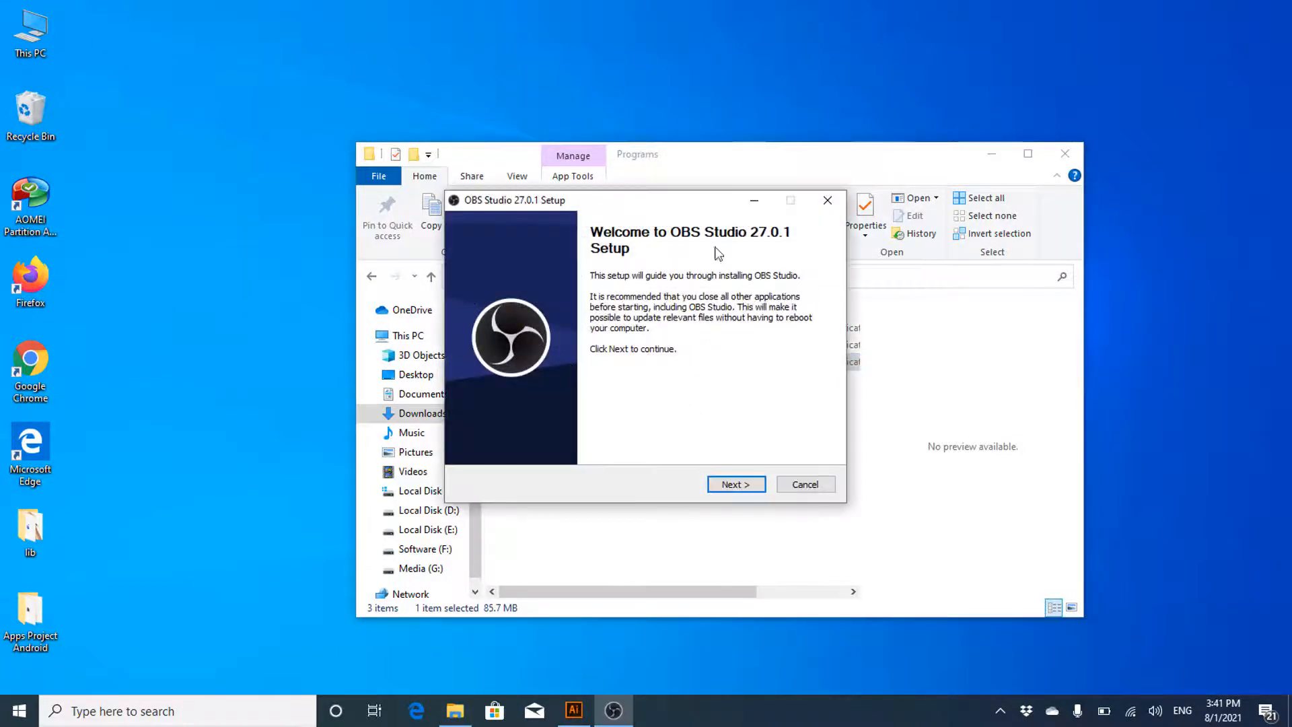
click(812, 486)
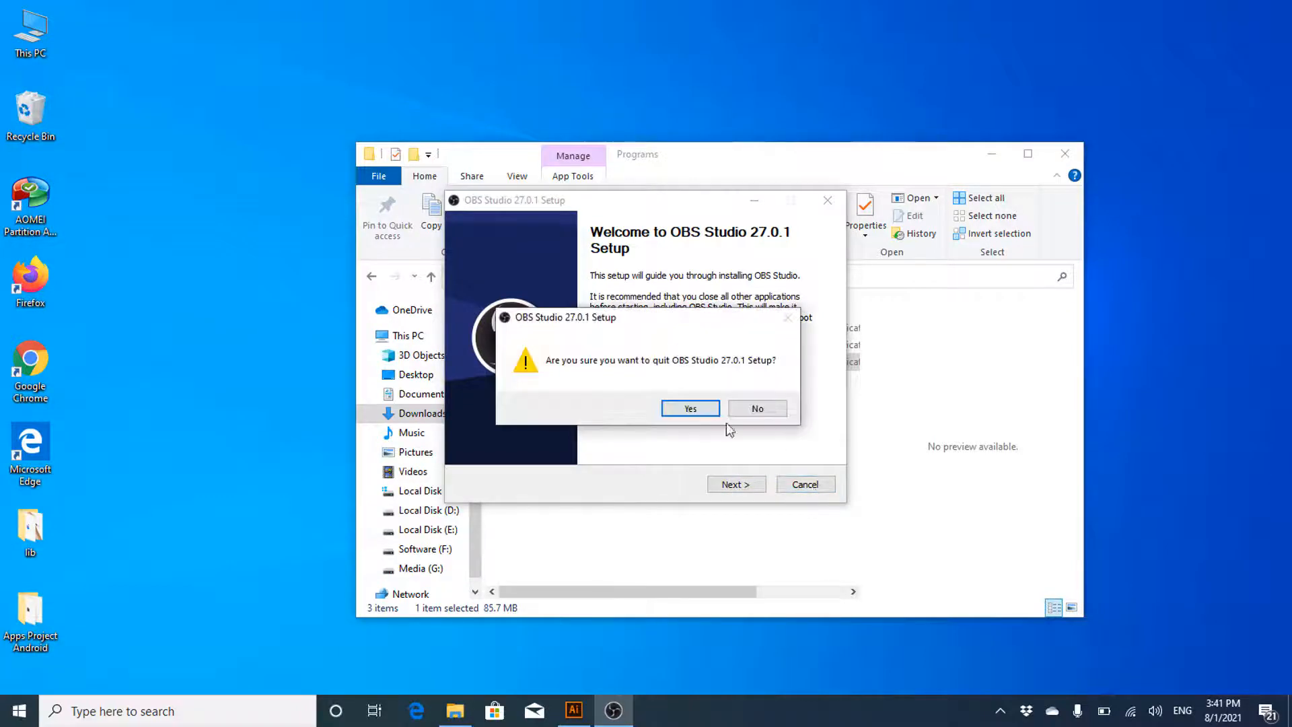
click(700, 408)
- Try to open the FFSetup5.7.5.0 installer normally and dismiss the error dialog
click(574, 346)
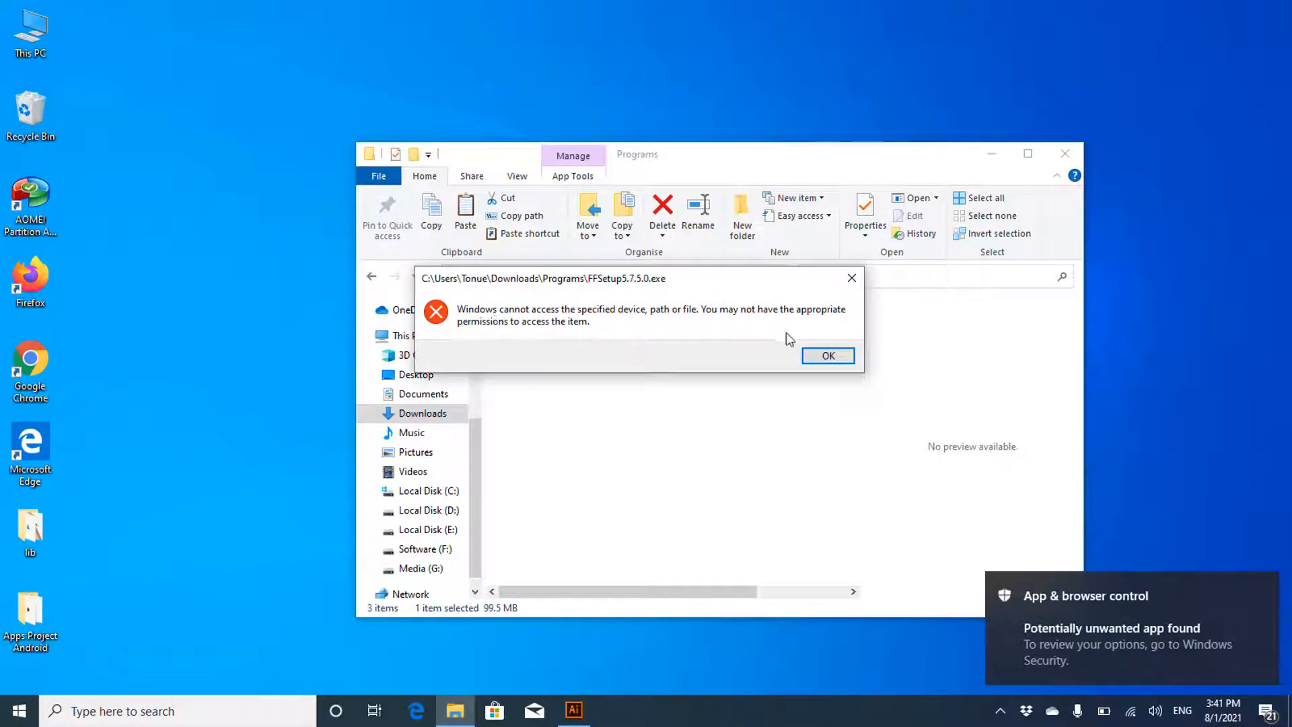
click(828, 356)
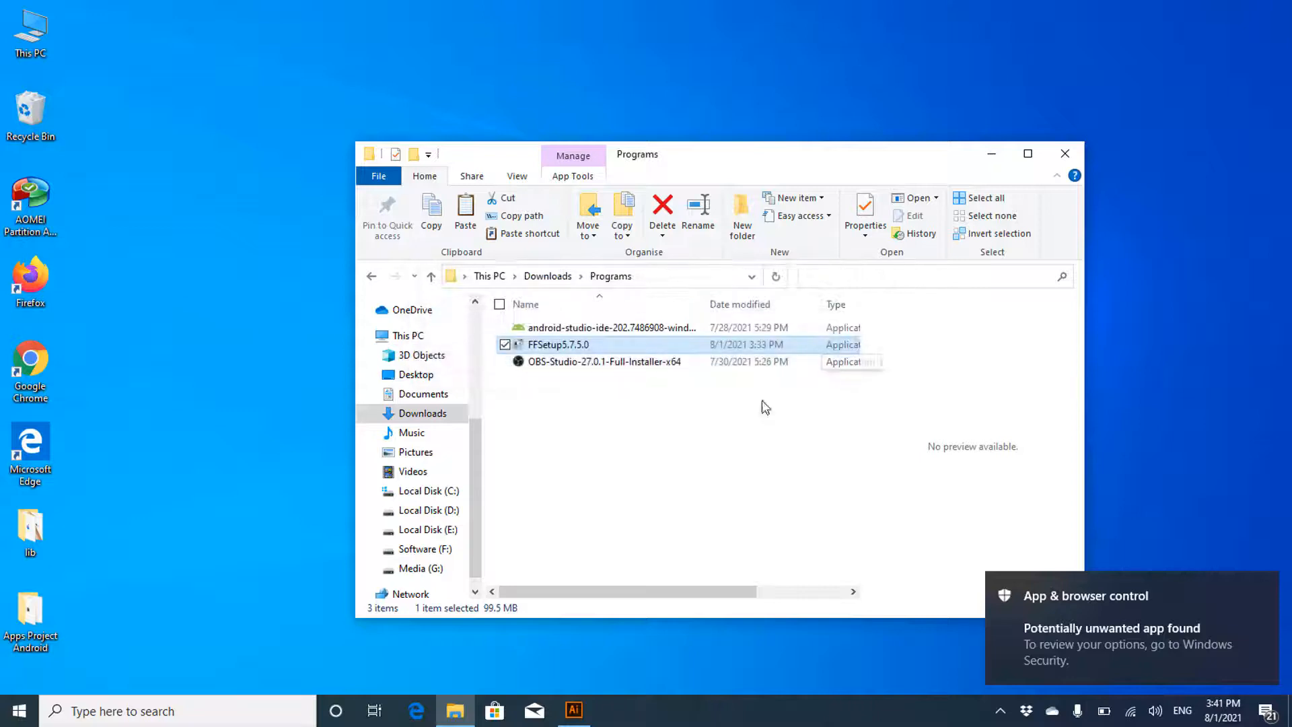
- Open the security properties of FFSetup5.7.5.0 and examine the PC user account's permissions
right_click(569, 345)
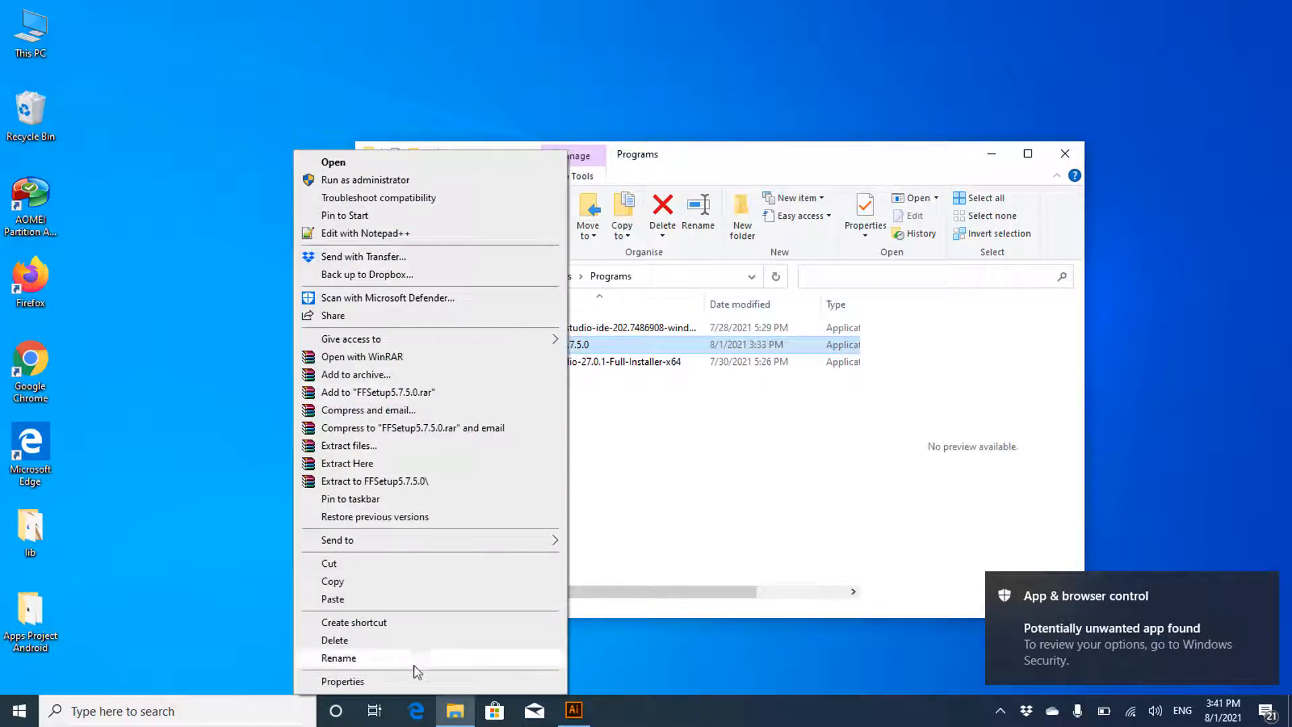
click(367, 682)
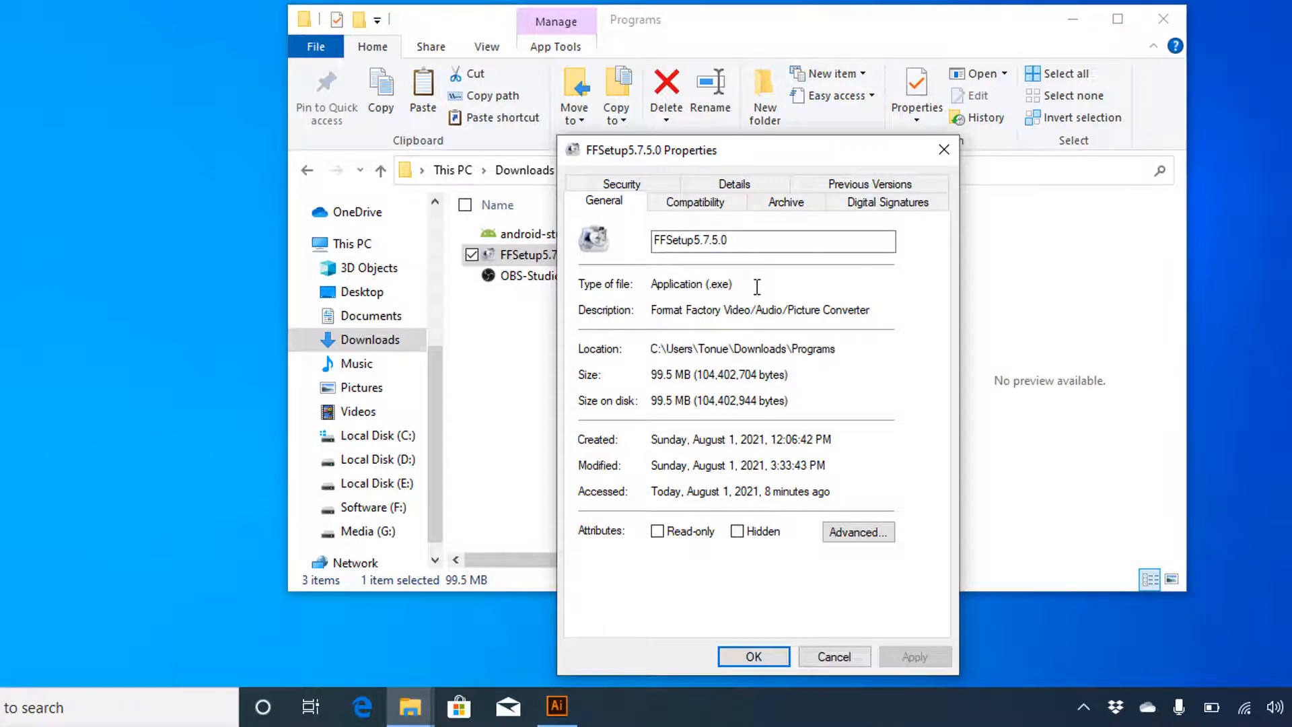
click(630, 184)
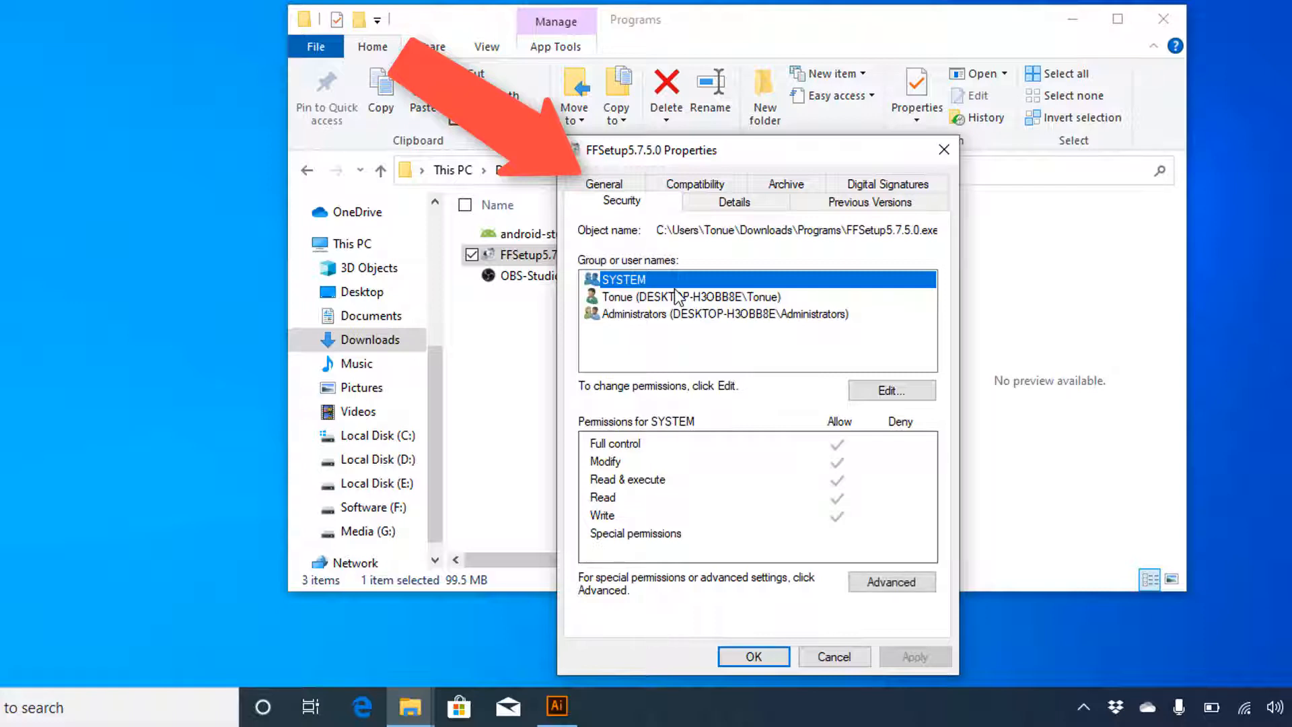
click(636, 297)
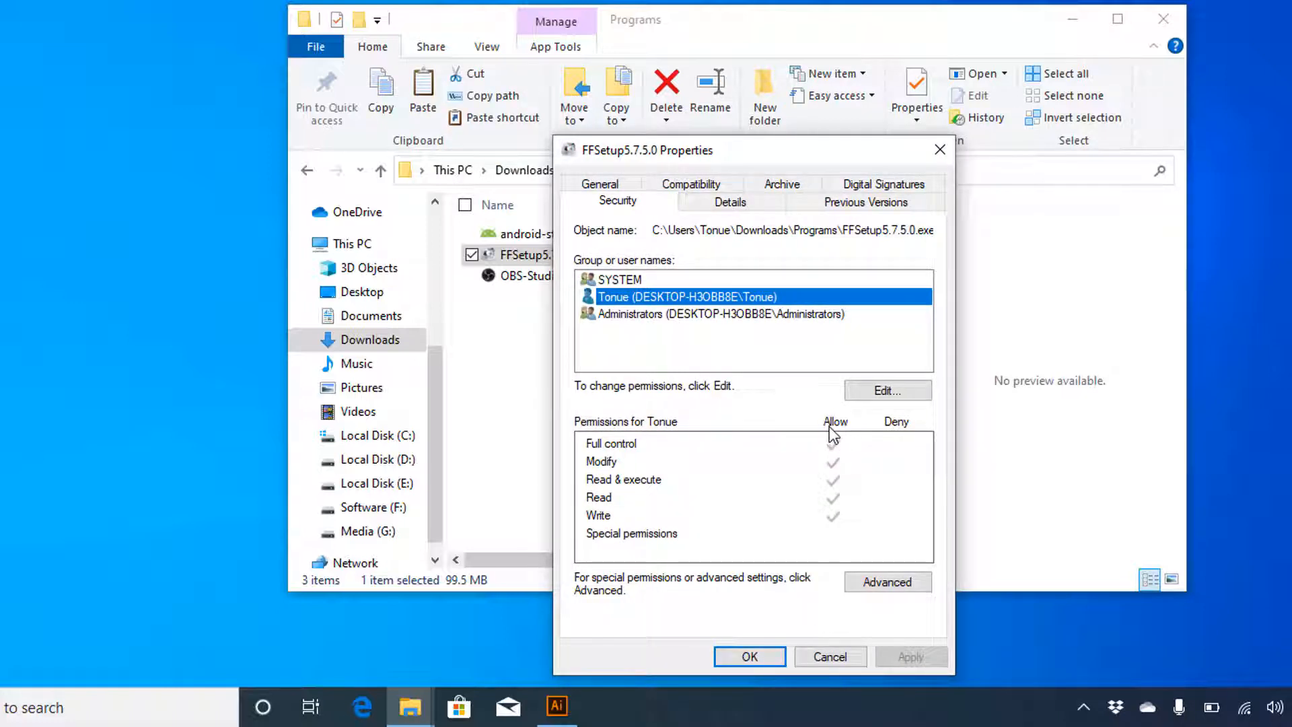
- Add a permission entry in the advanced security settings of FFSetup5.7.5.0 with the PC user account as principal
click(890, 581)
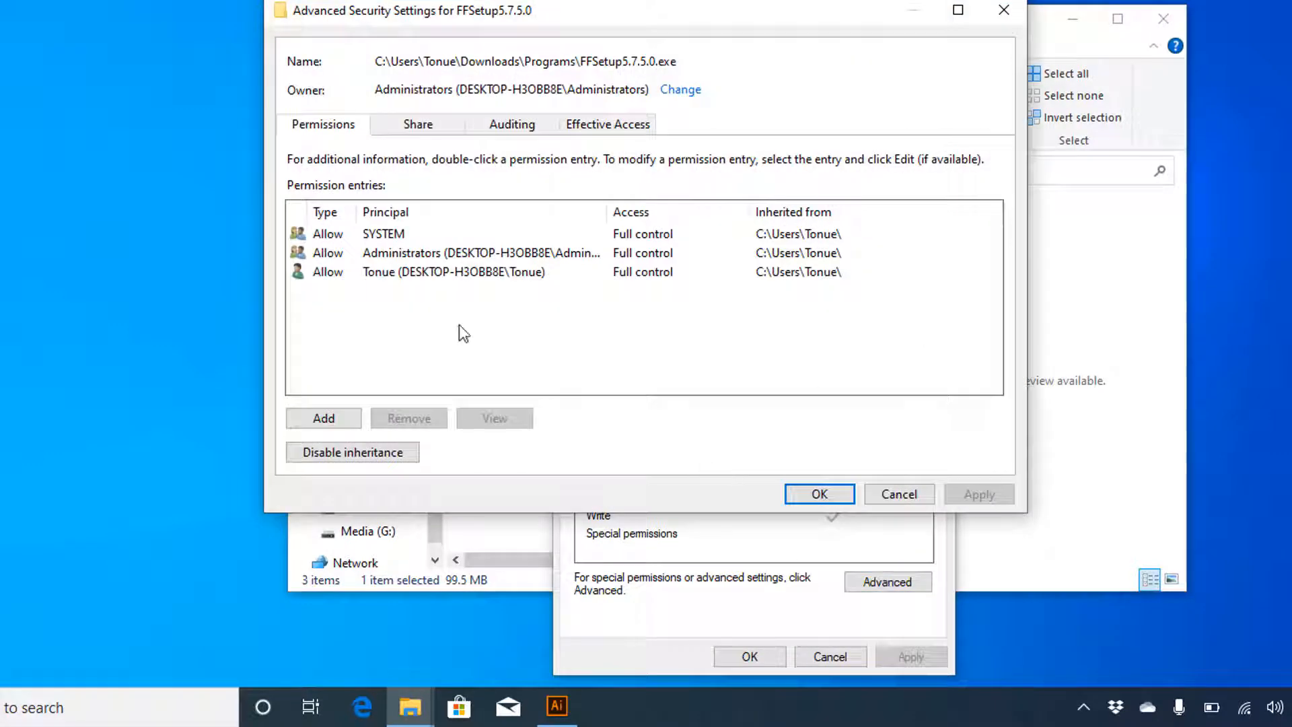
click(376, 255)
click(344, 416)
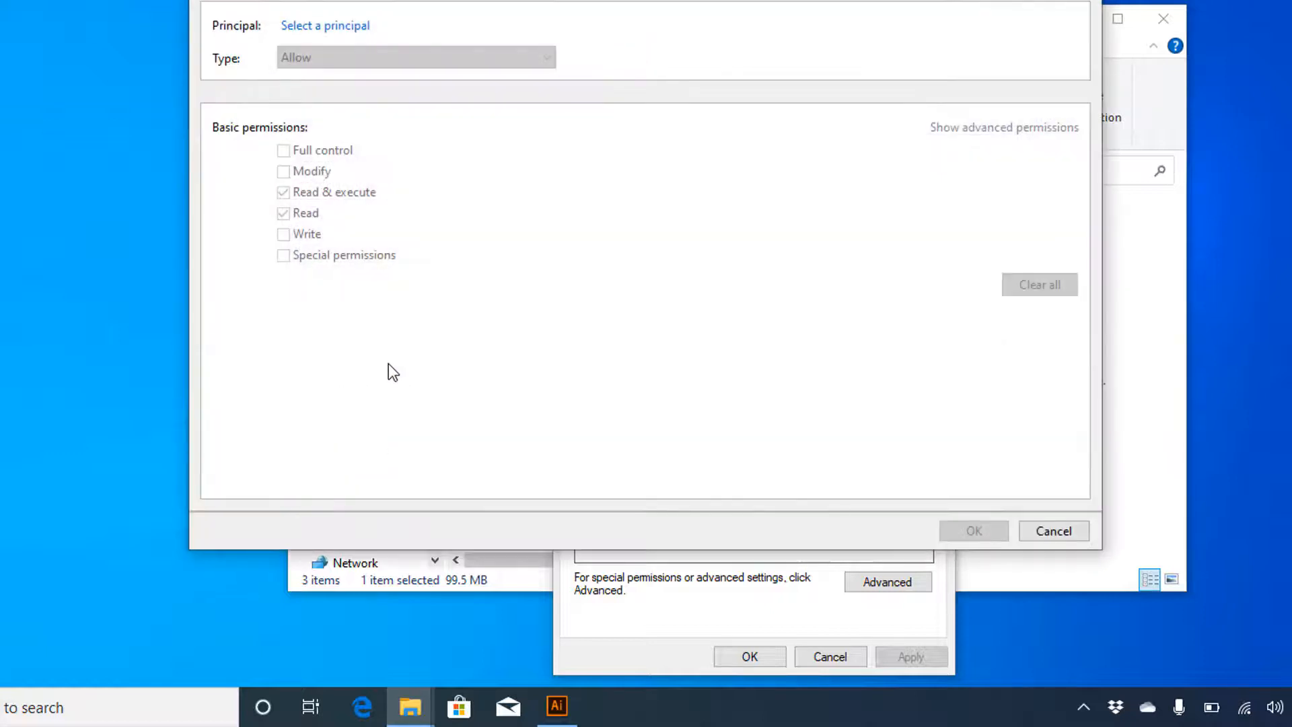
click(316, 27)
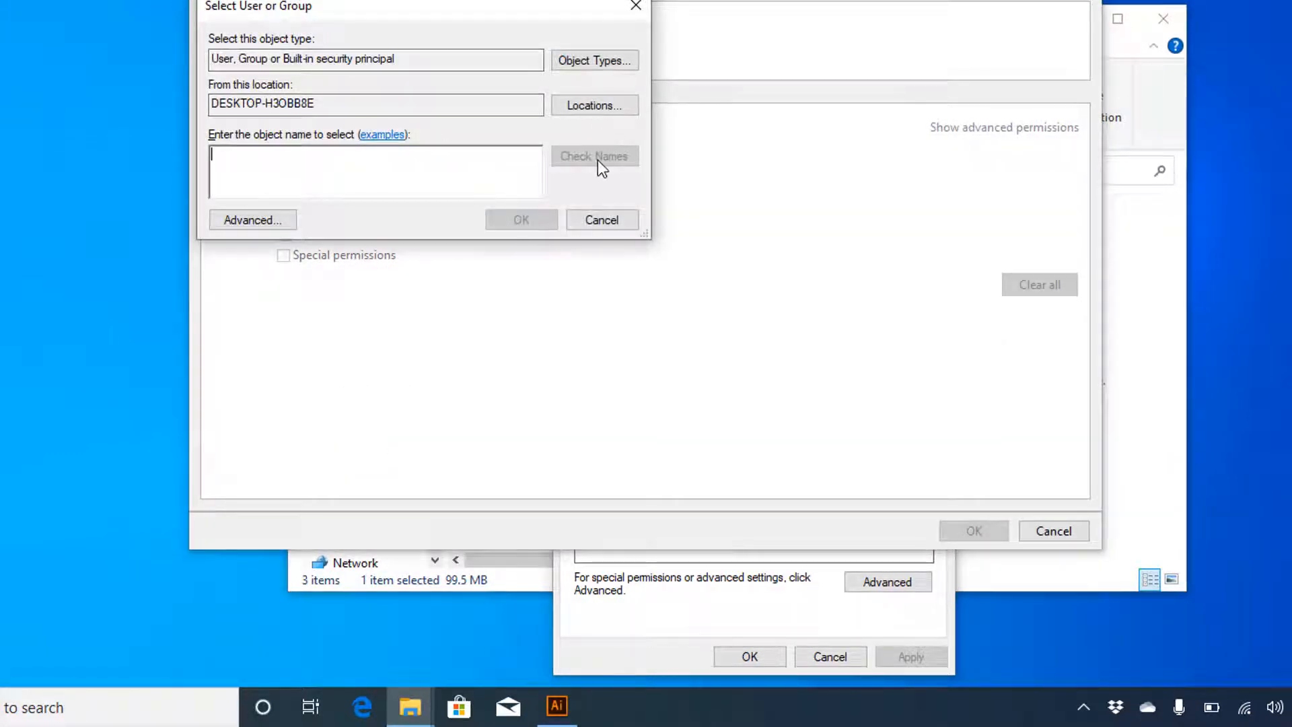
text(tonue)
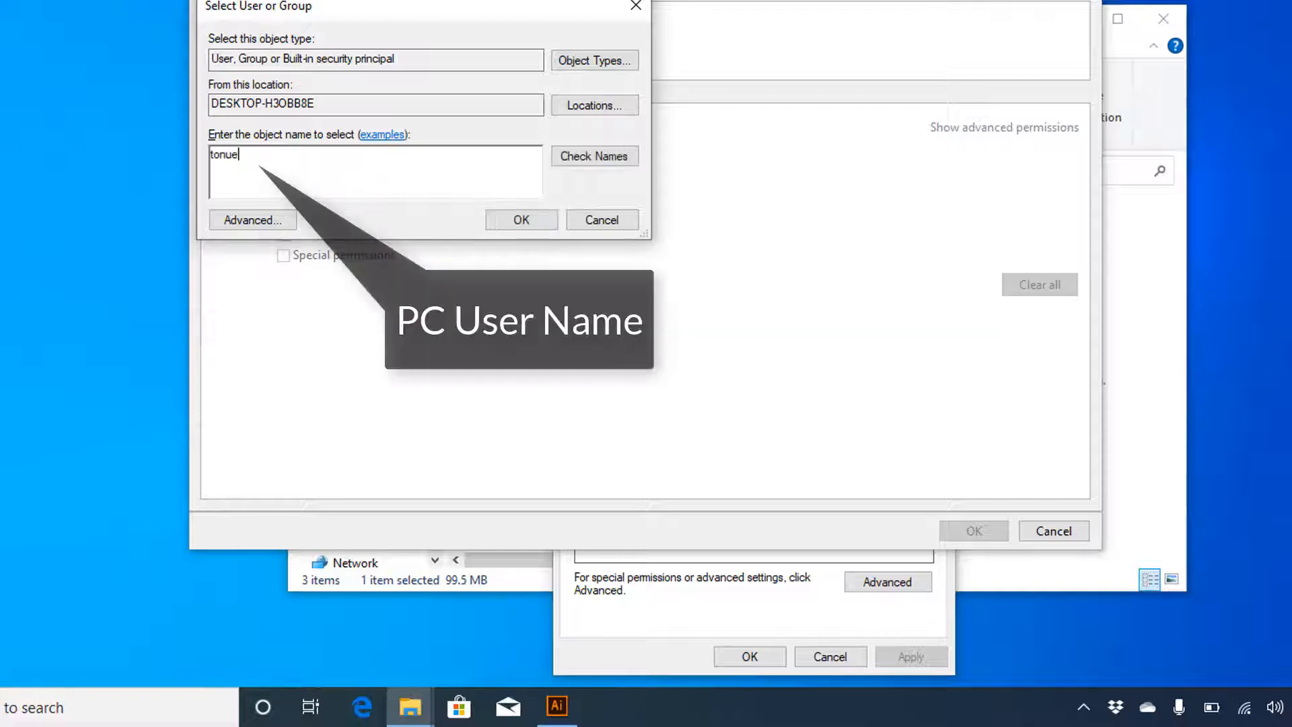
click(603, 156)
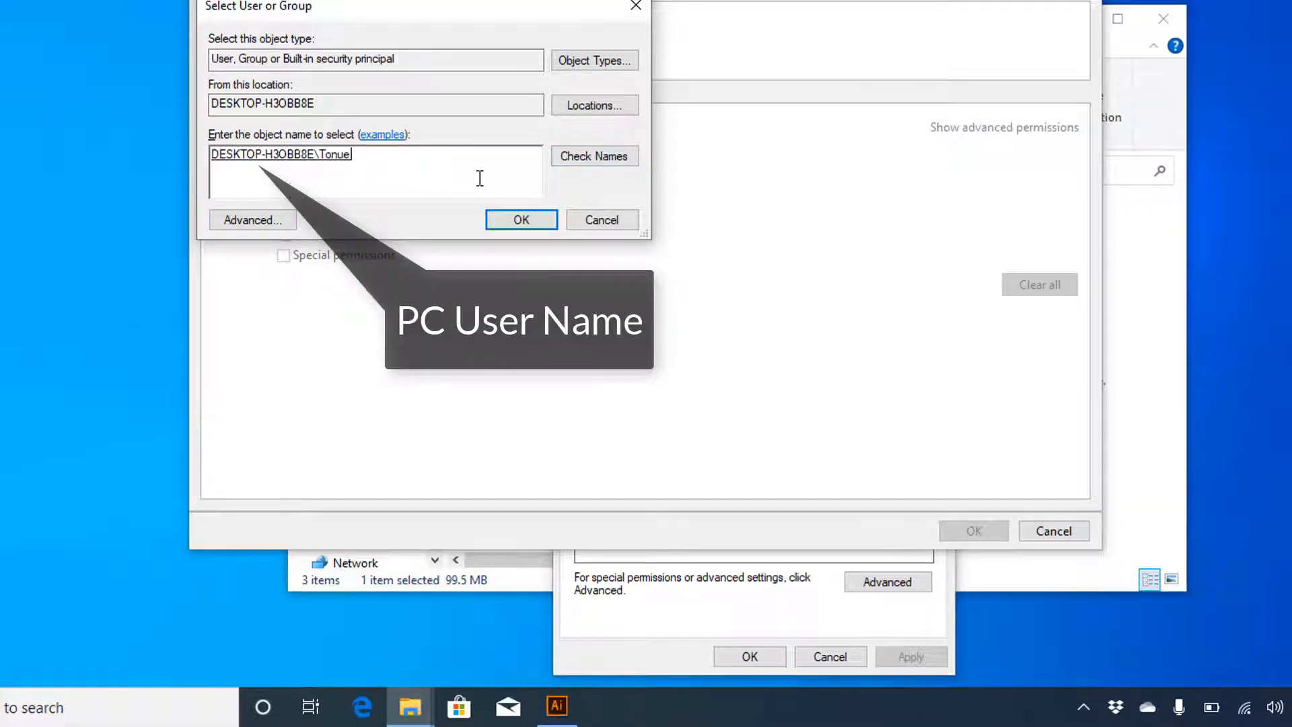
click(533, 221)
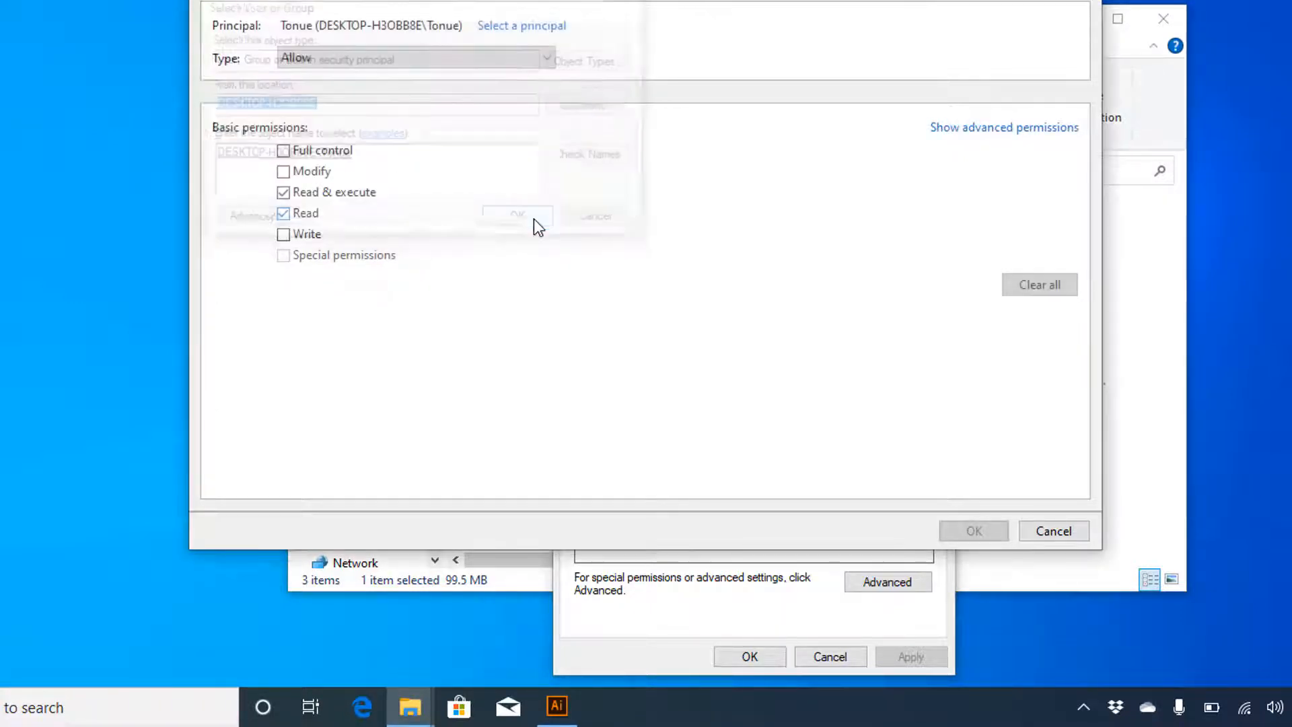
- Keep the entry type as Allow, grant the account Full control, and save the advanced security settings
click(423, 59)
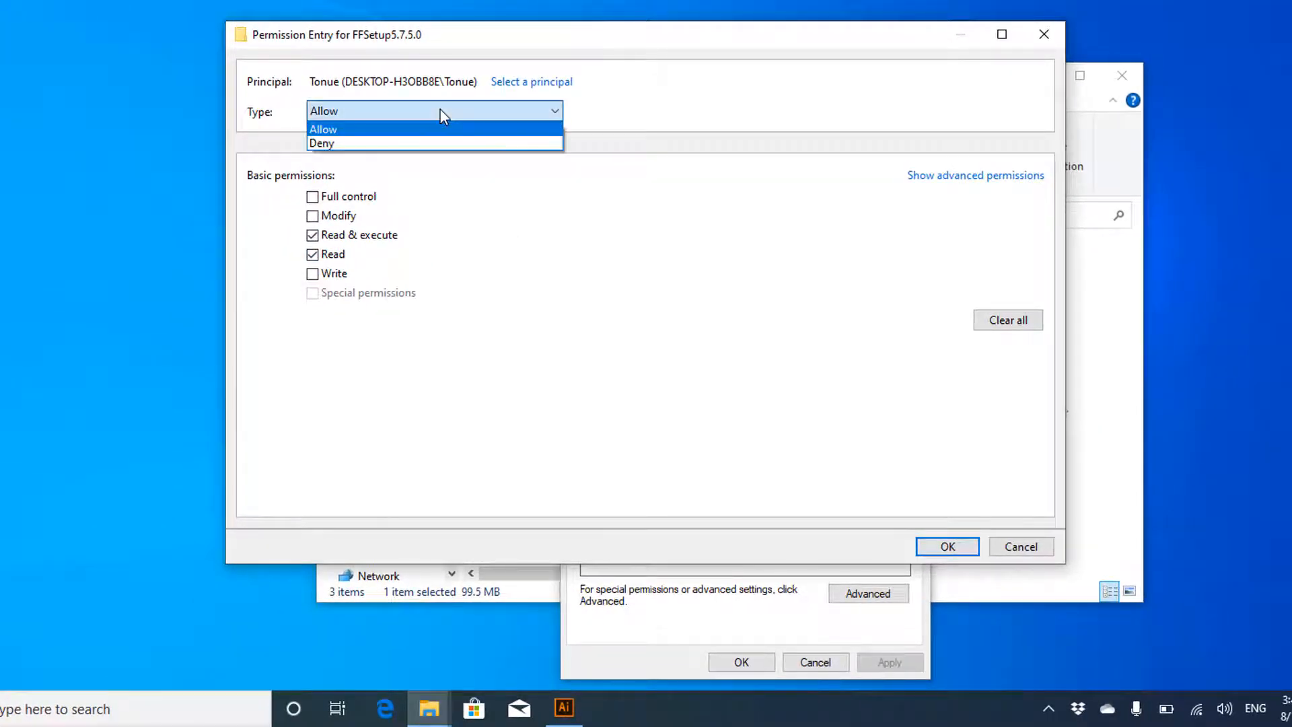
click(423, 59)
click(313, 273)
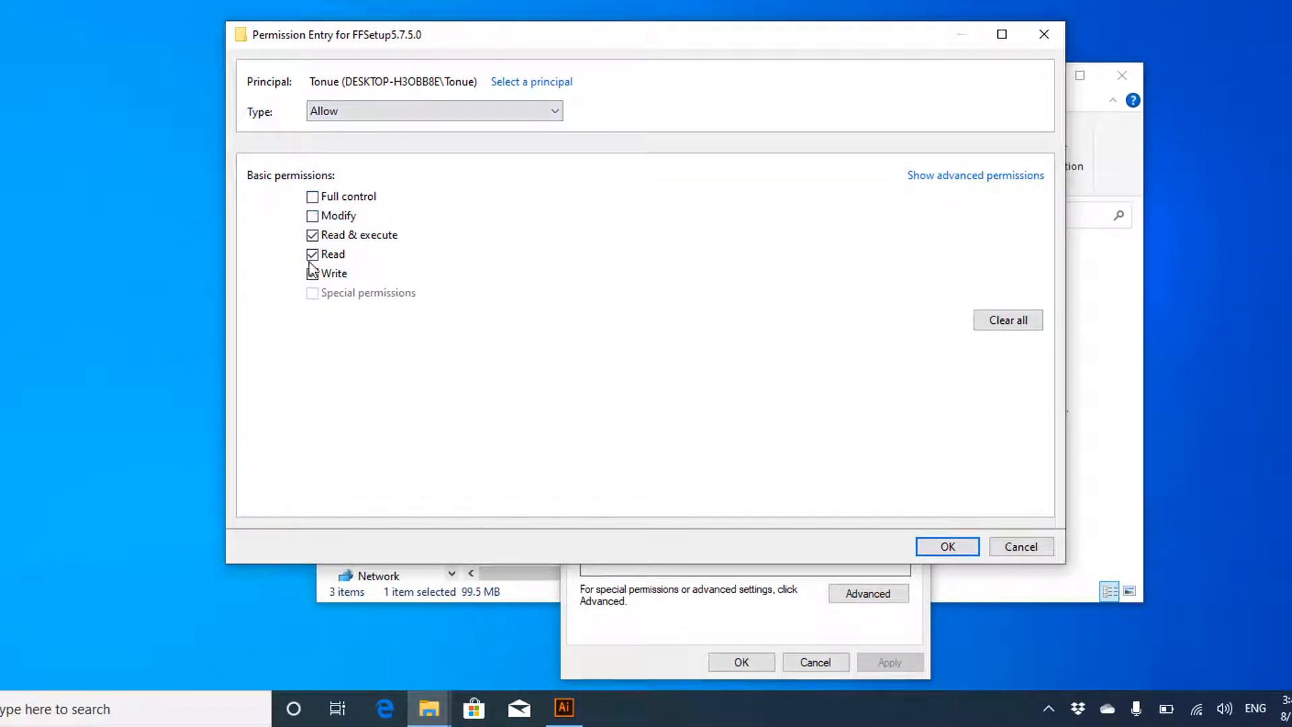
click(312, 197)
click(964, 547)
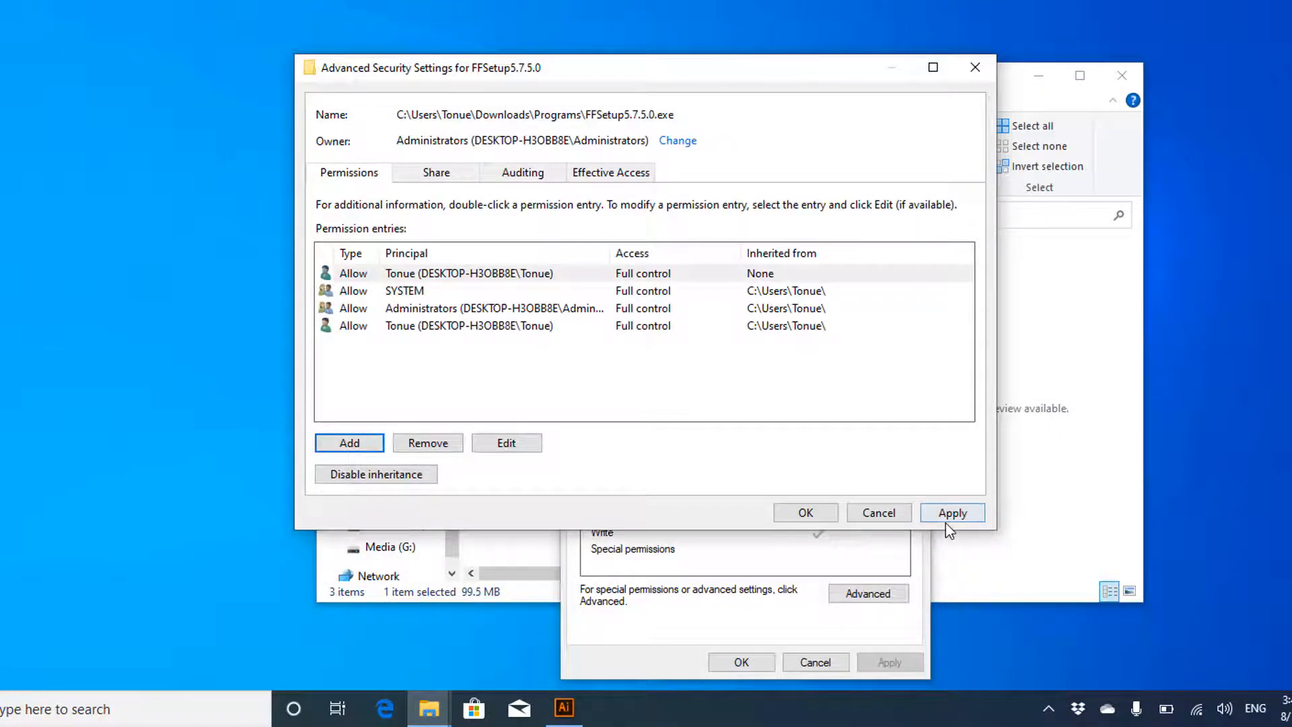
click(805, 514)
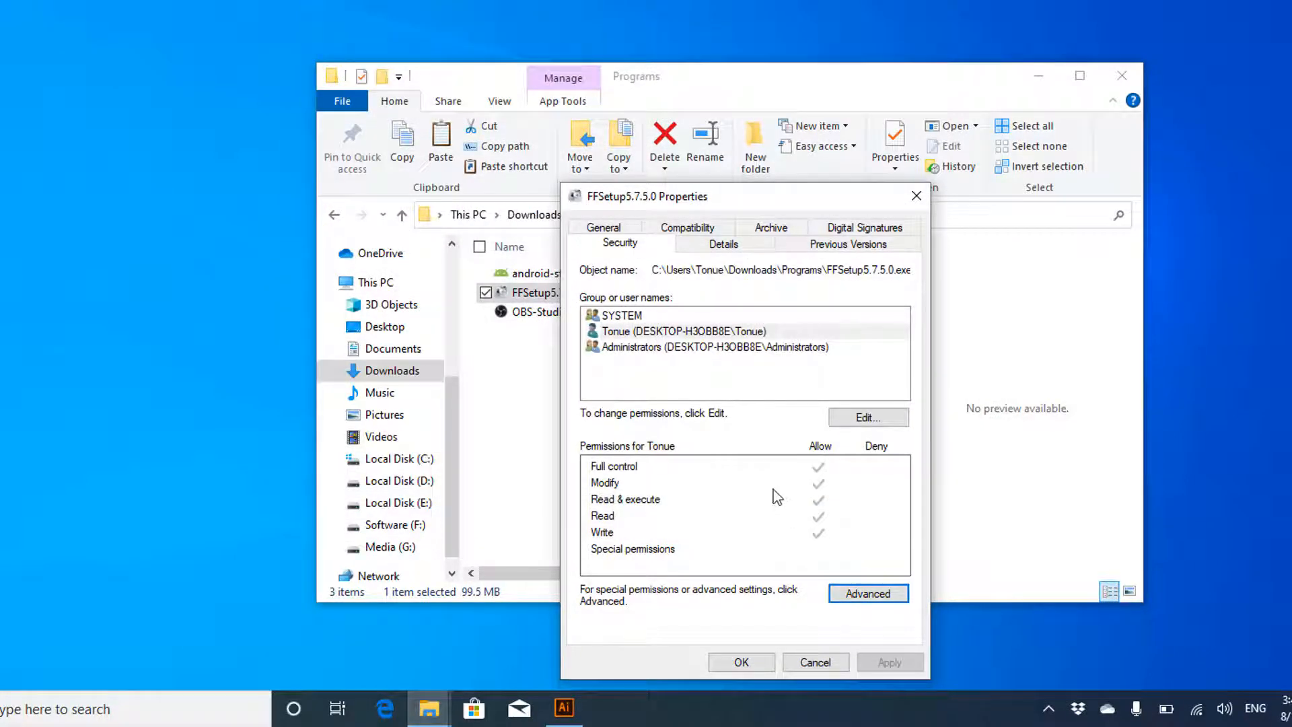
- Review the PC user account's allowed permissions in the editable permissions dialog for FFSetup5.7.5.0 and close the file's properties
click(866, 418)
click(673, 402)
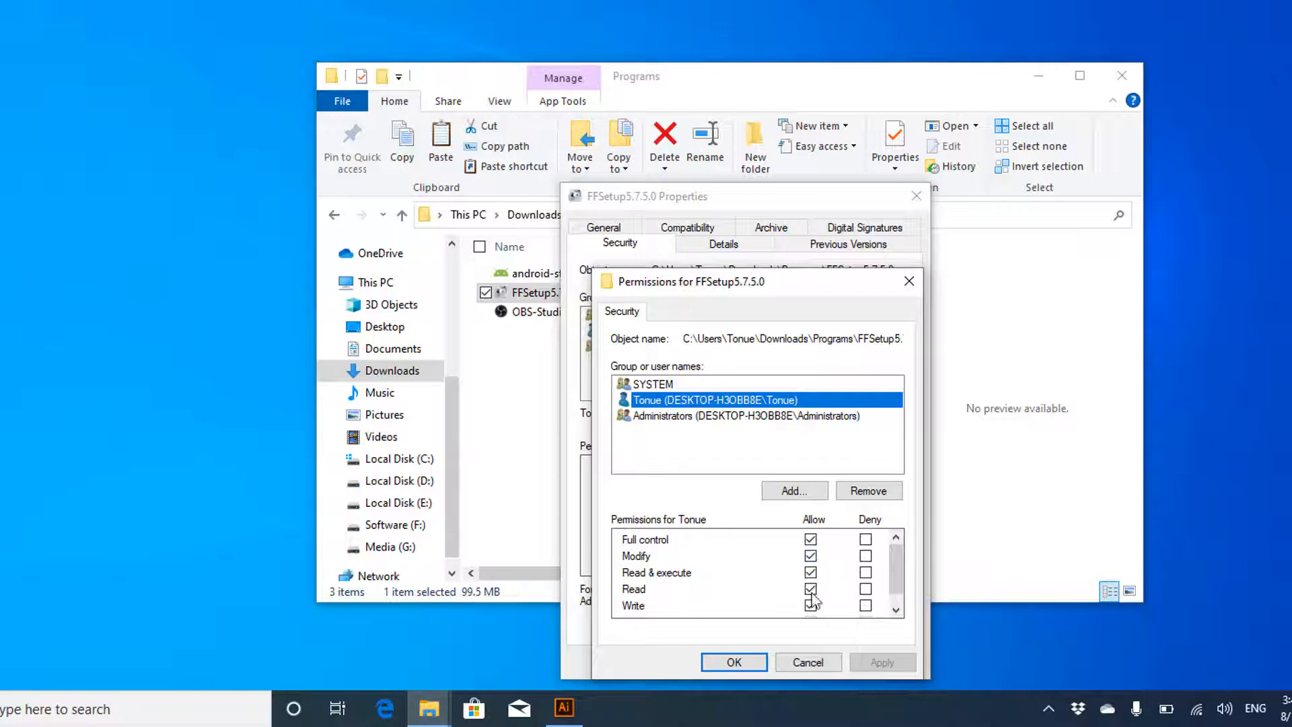
scroll(812, 609, down, 1)
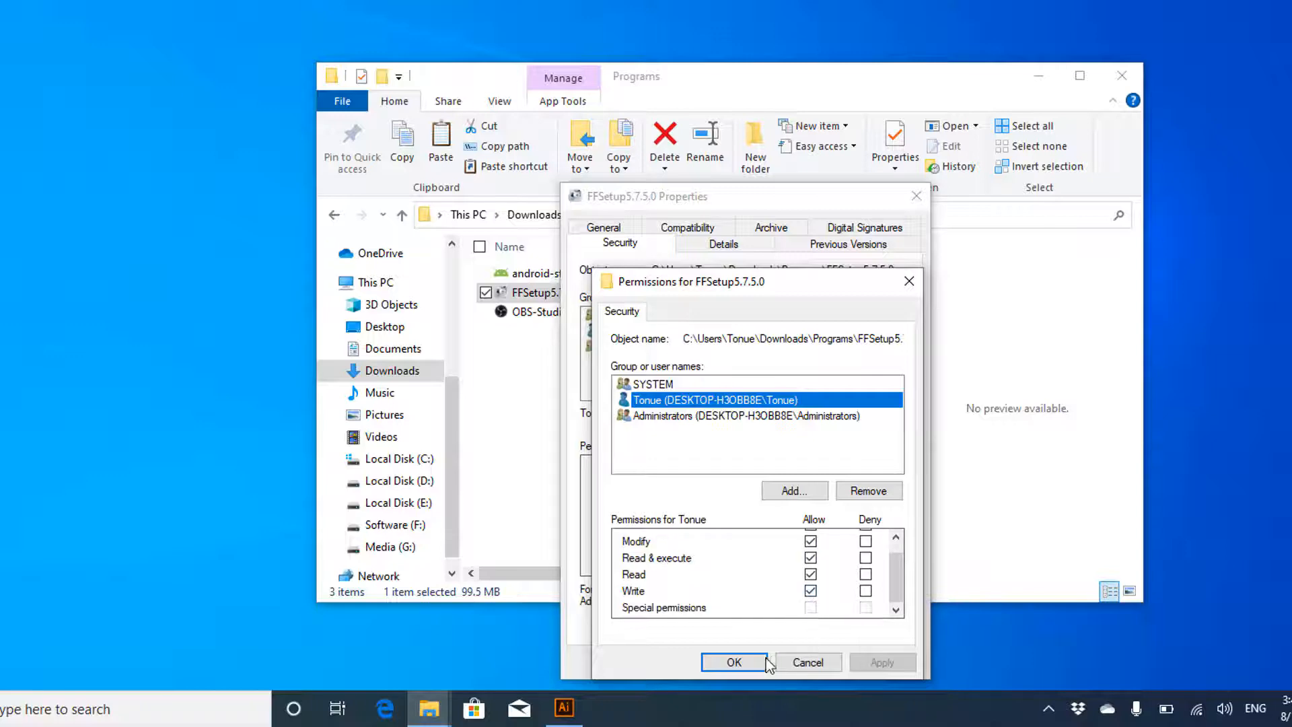
click(733, 662)
click(741, 661)
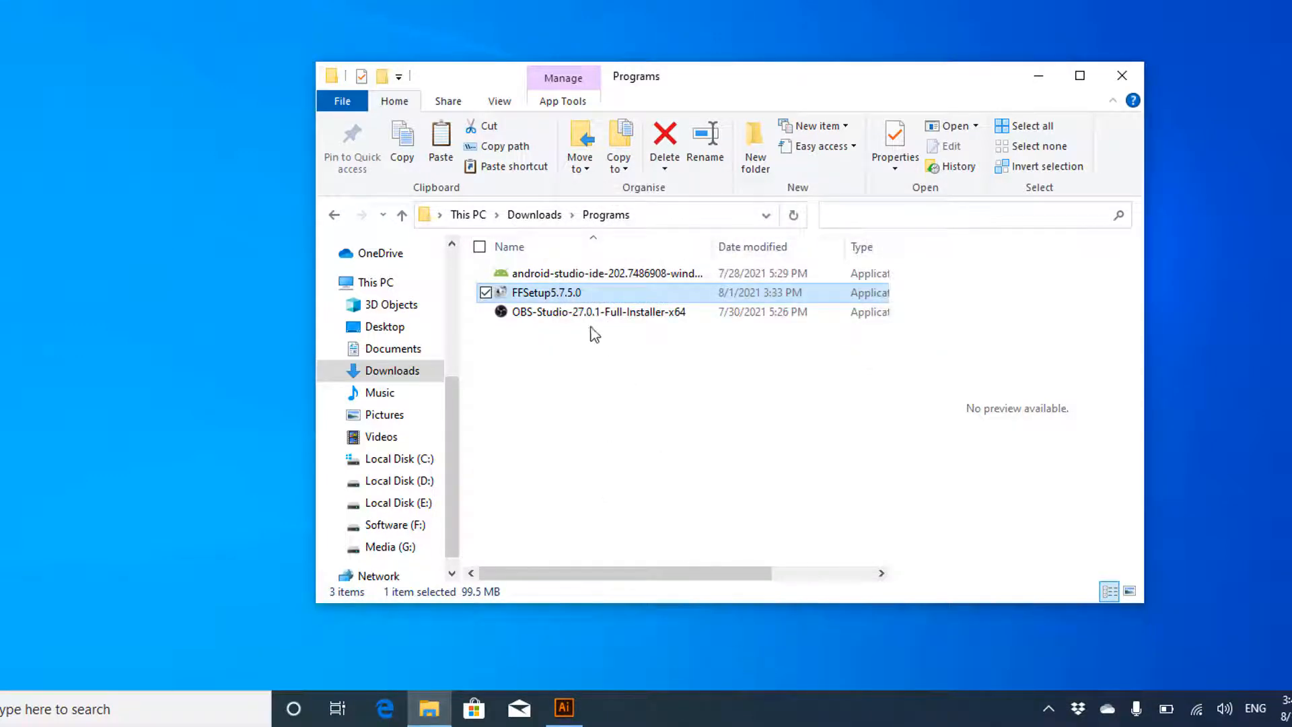
- Try to launch FFSetup5.7.5.0 both normally and as administrator, dismissing the error dialogs
double_click(528, 292)
click(850, 306)
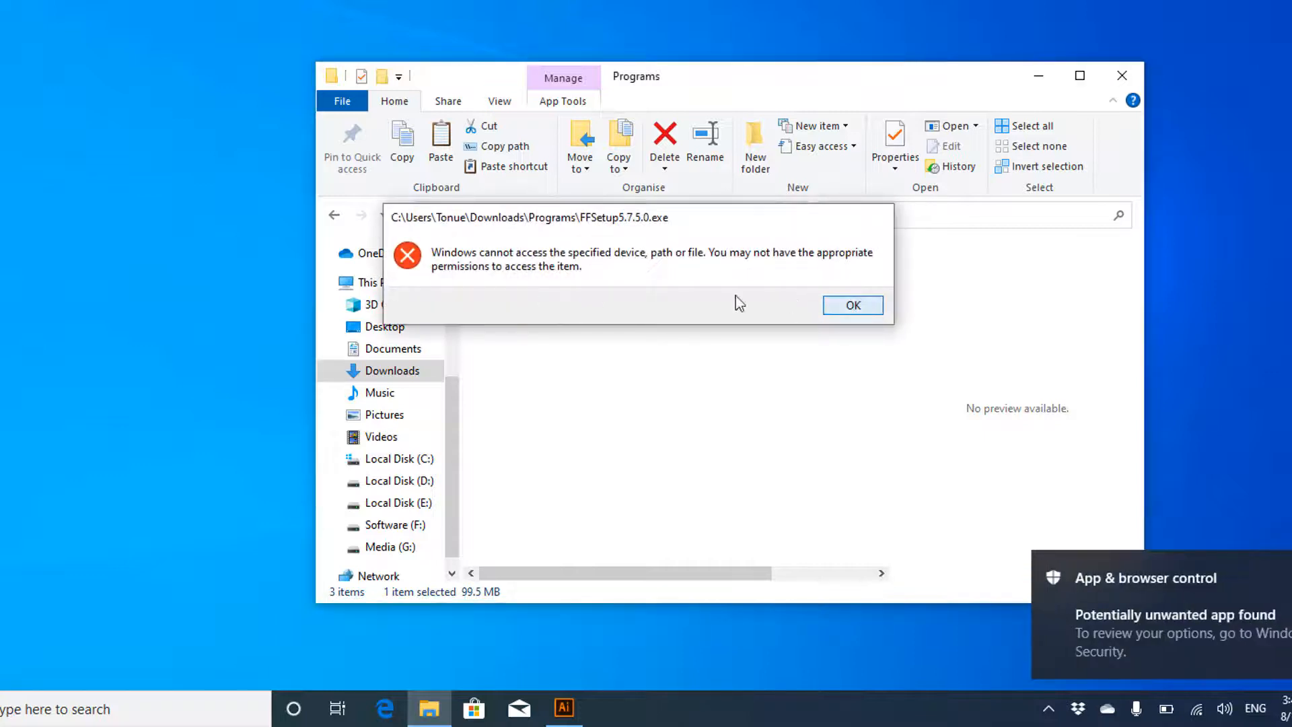
right_click(545, 294)
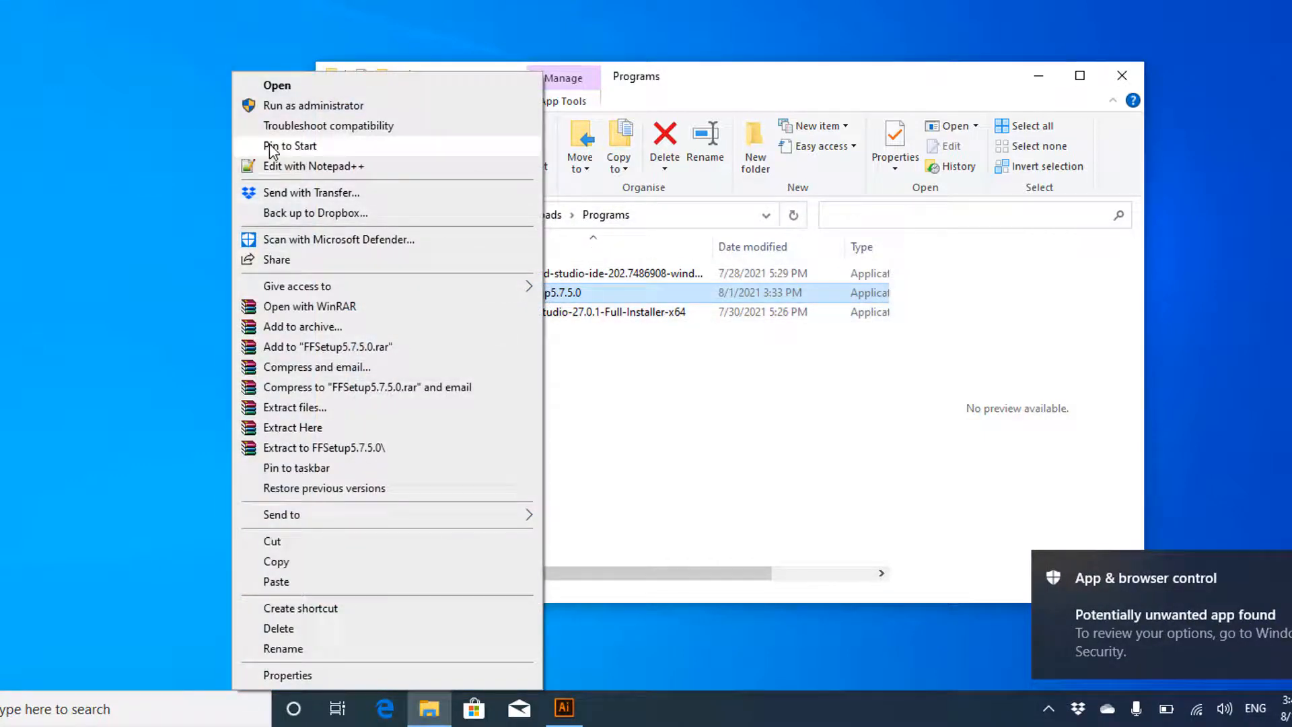
click(303, 106)
click(852, 306)
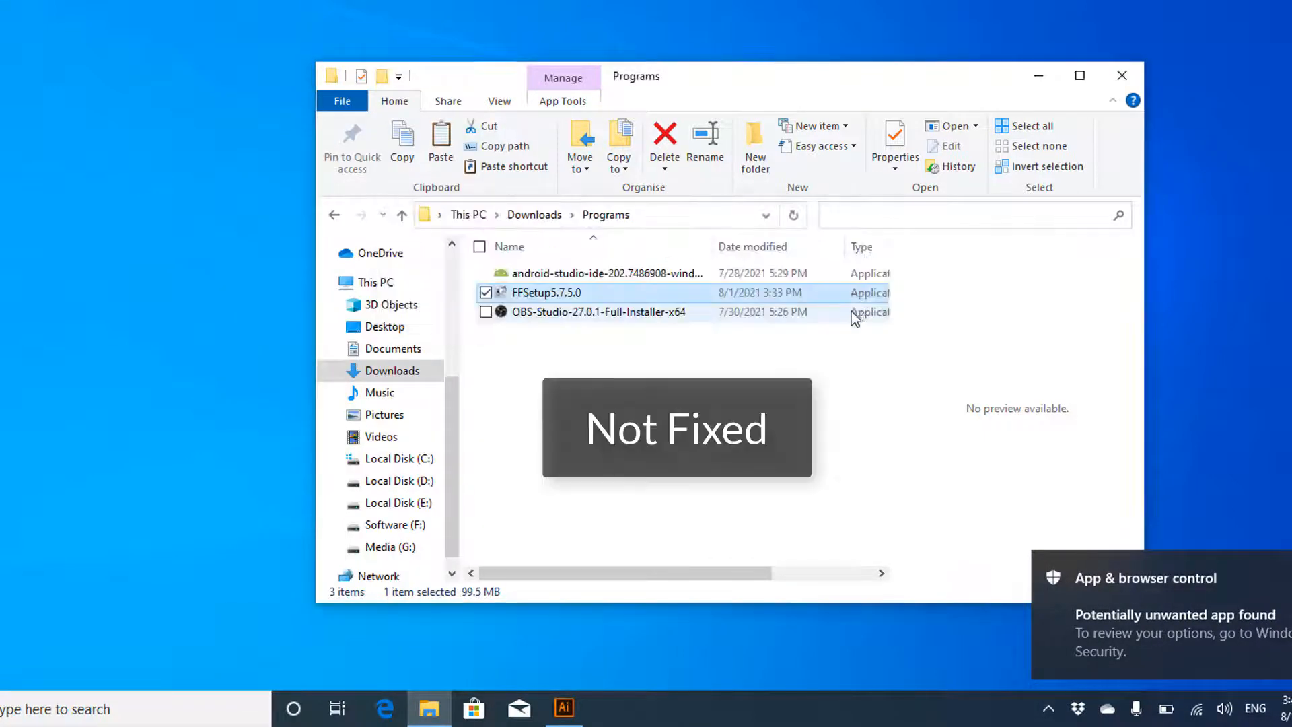
click(600, 434)
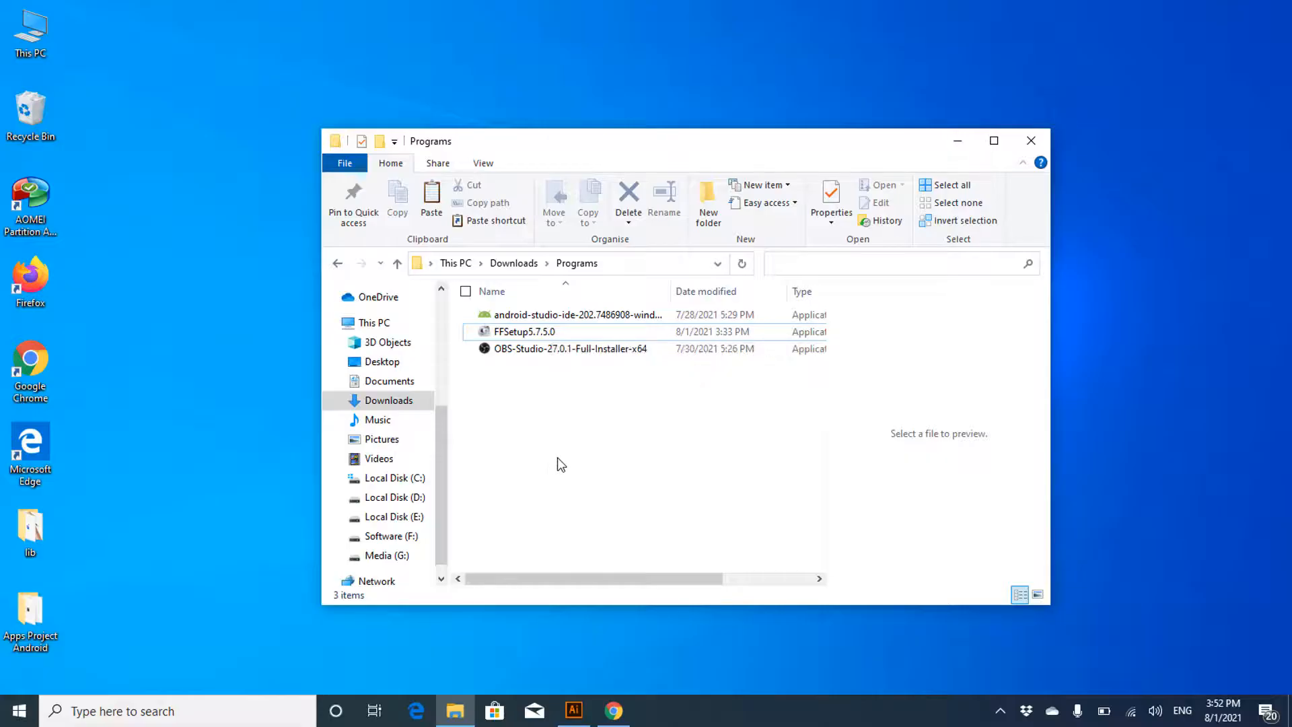
- Open the App & browser control protection area of Windows Security from the Update & Security section of Windows Settings
click(10, 722)
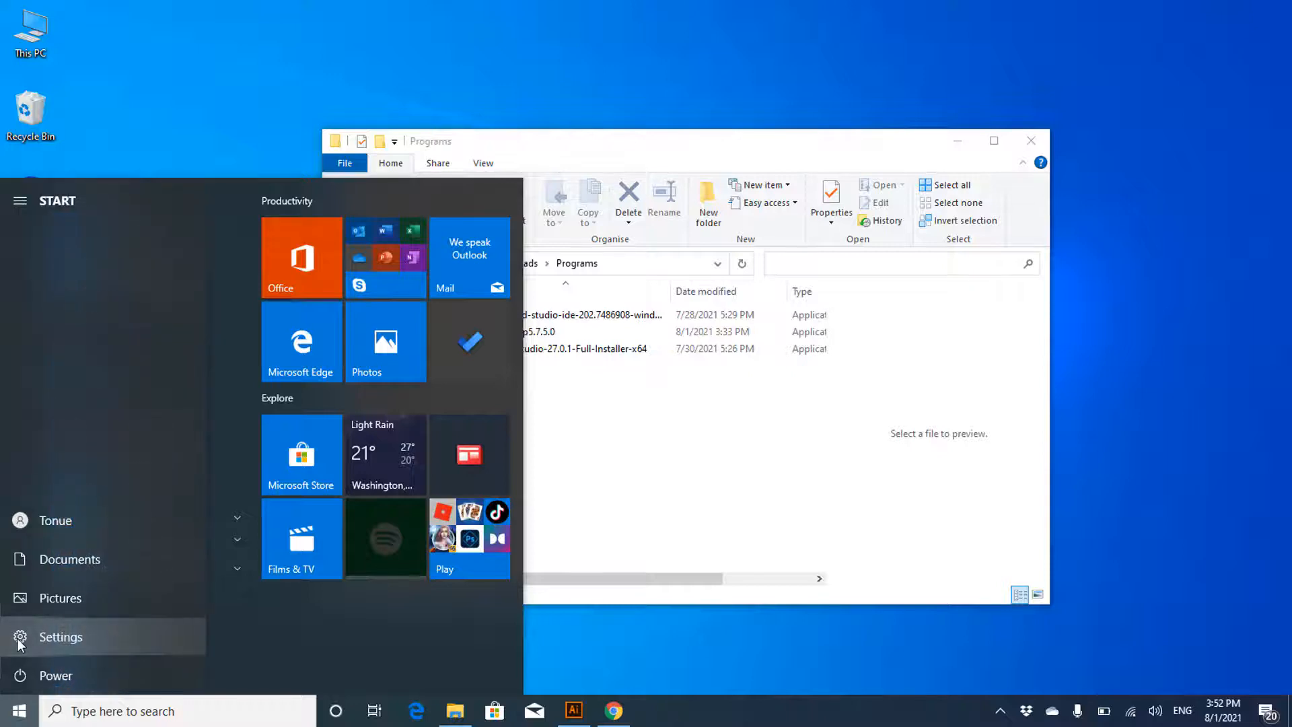
click(20, 637)
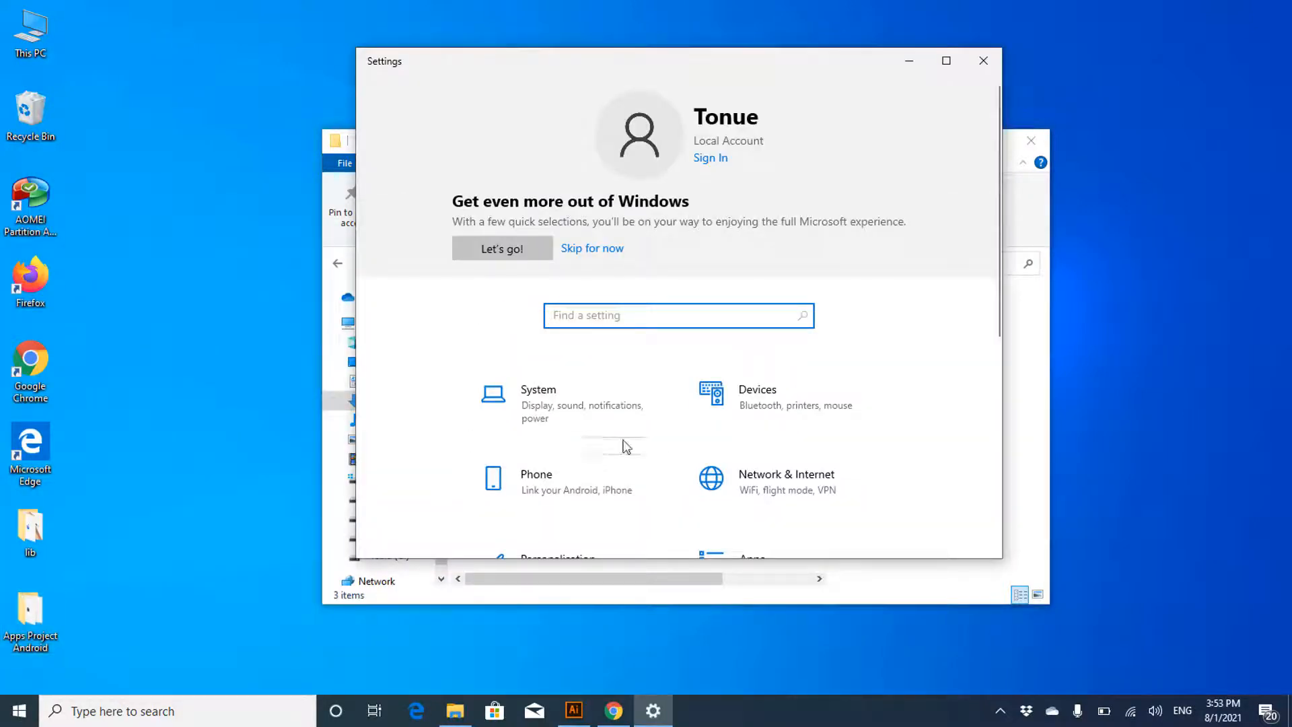
scroll(620, 478, down, 5)
click(516, 508)
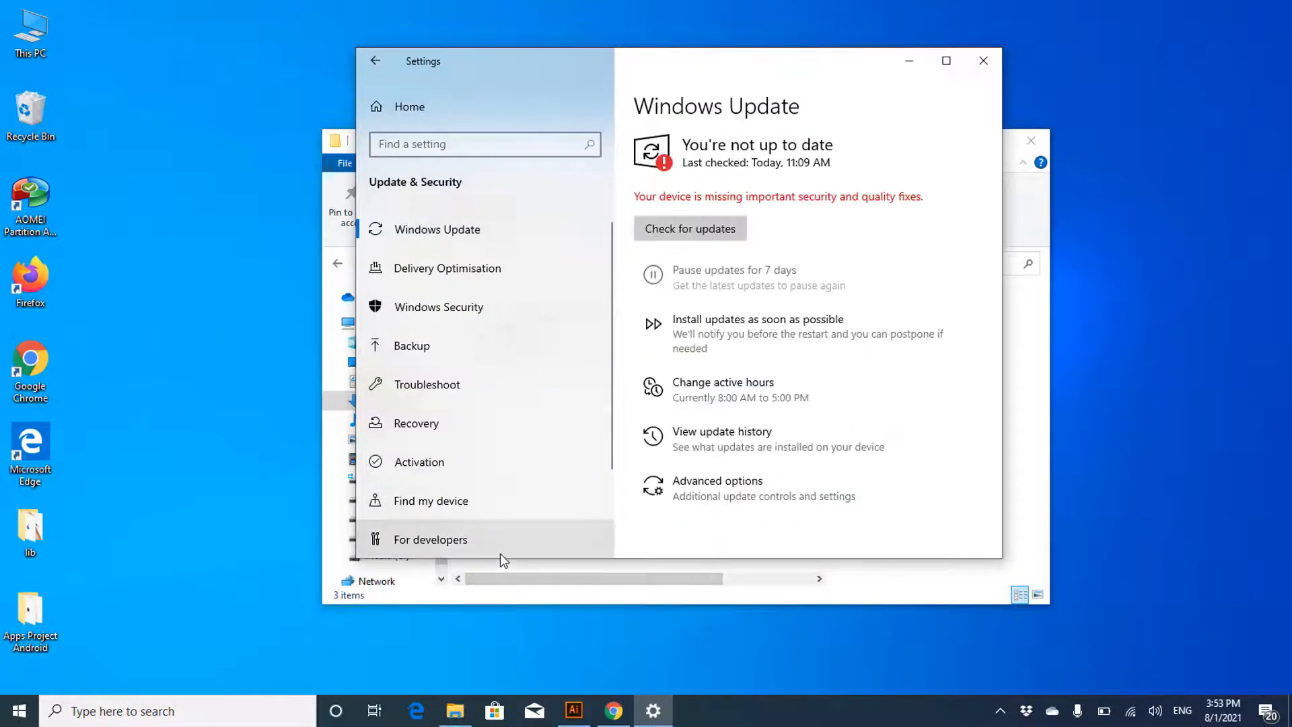
click(423, 310)
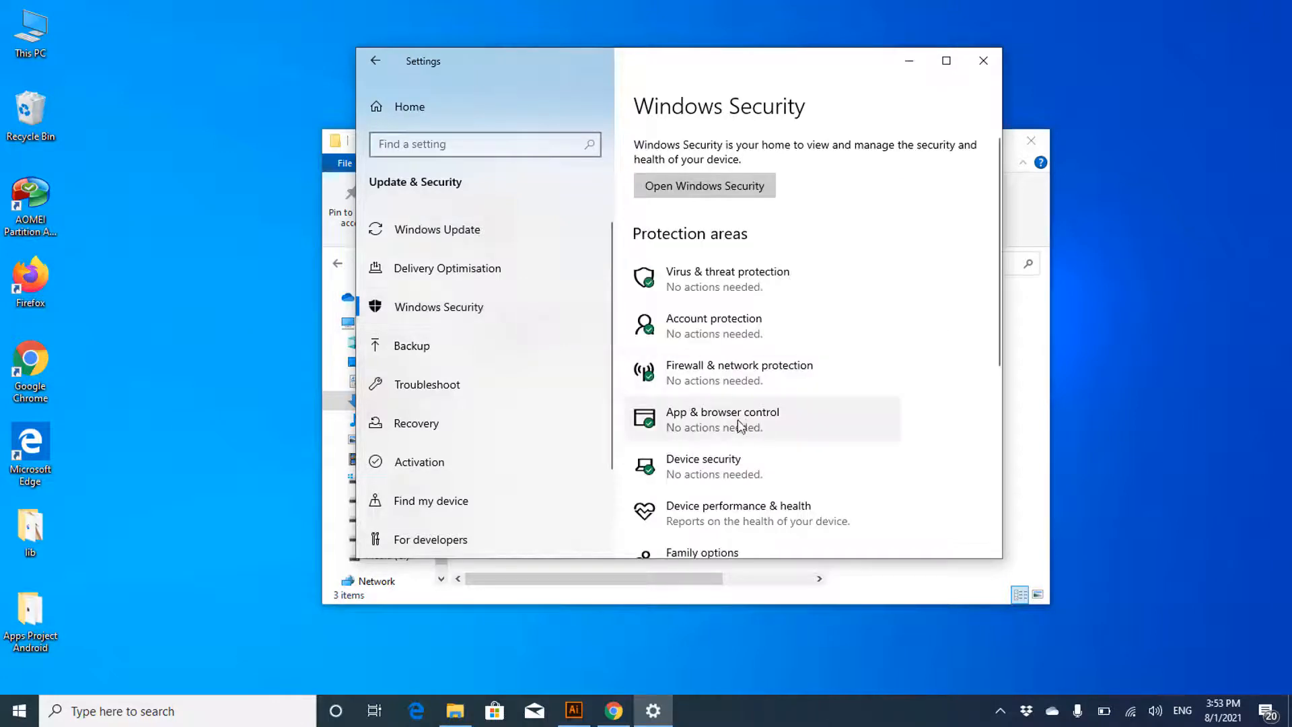
click(729, 427)
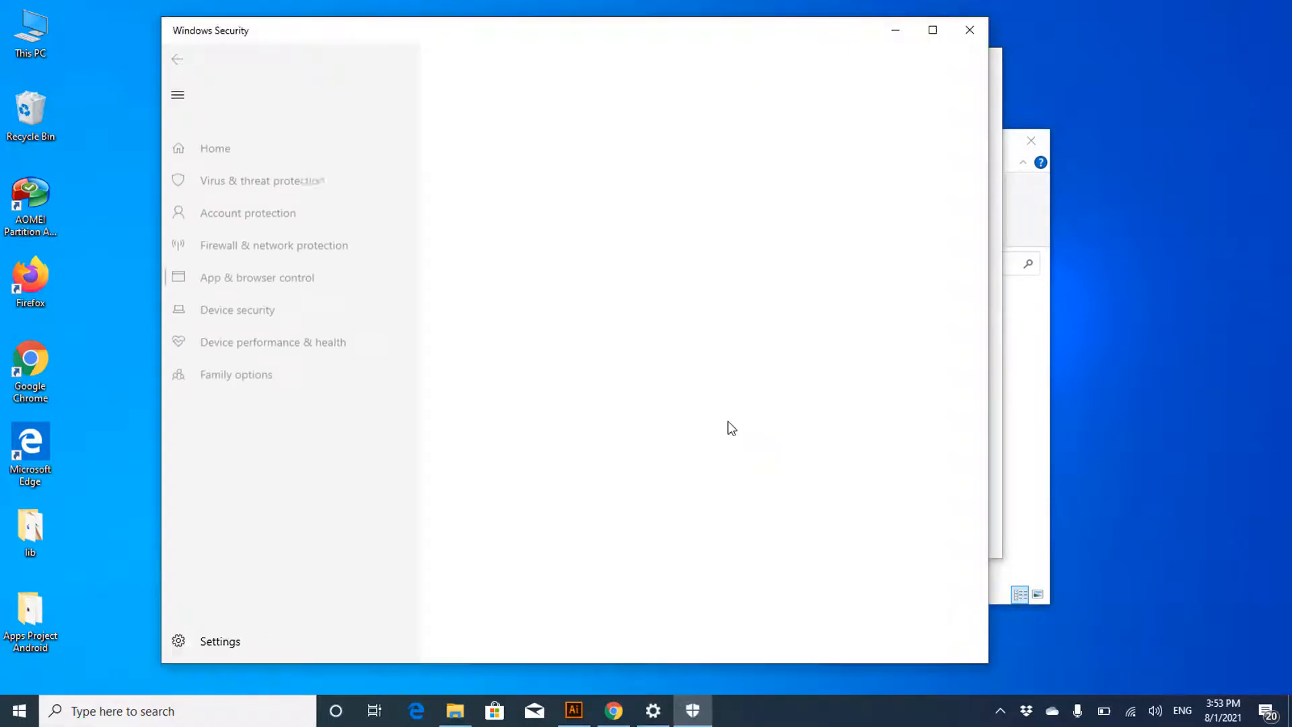
- Turn off Potentially unwanted app blocking in the reputation-based protection settings
click(520, 335)
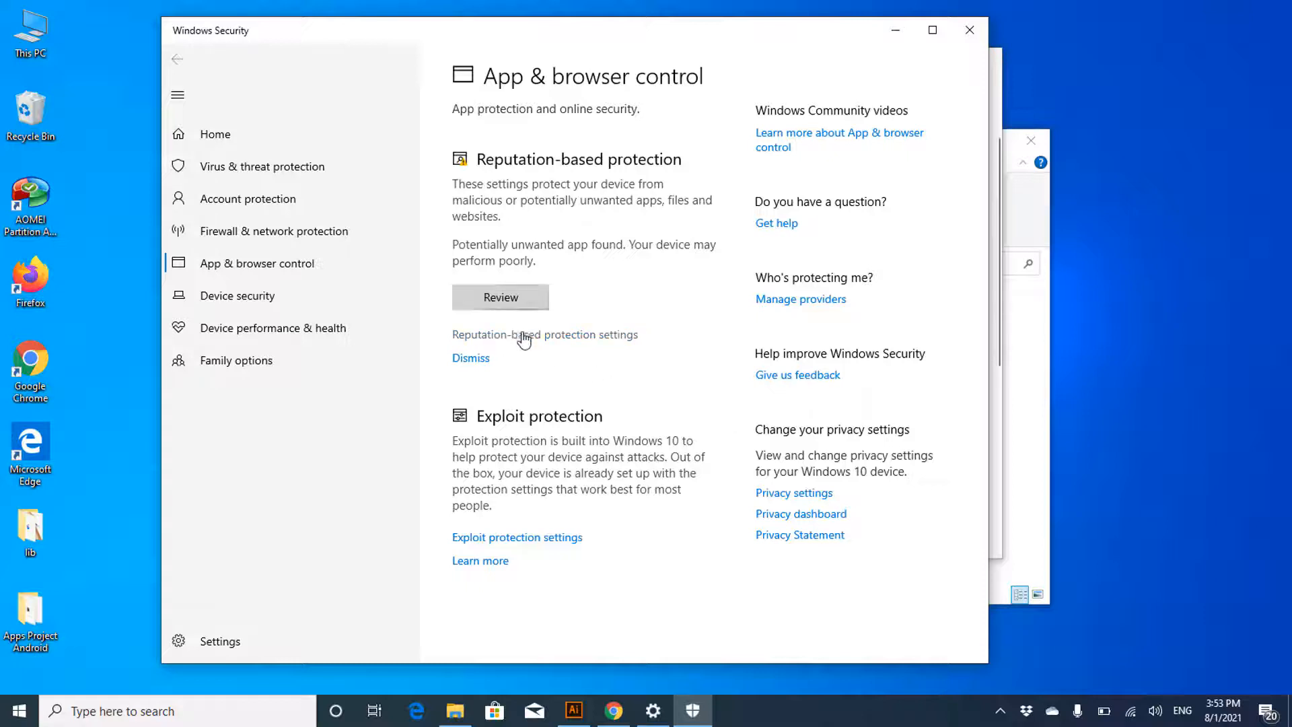
scroll(527, 377, down, 3)
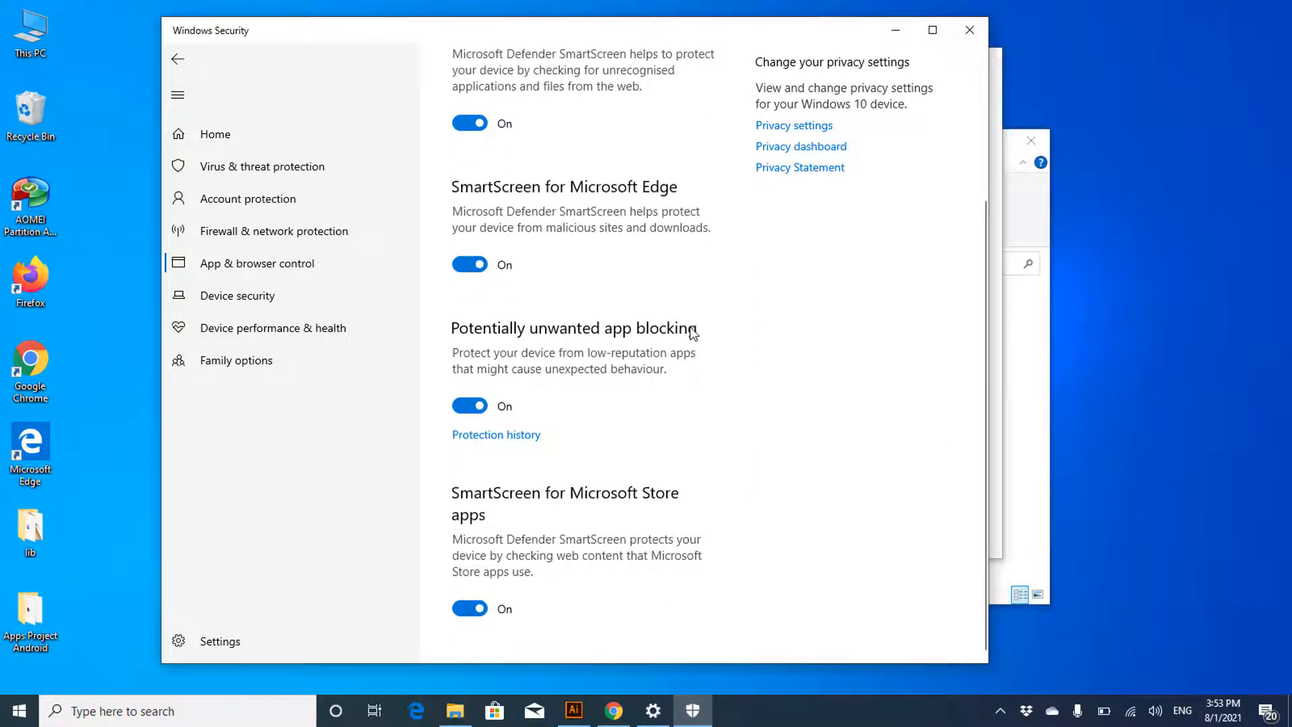
click(469, 406)
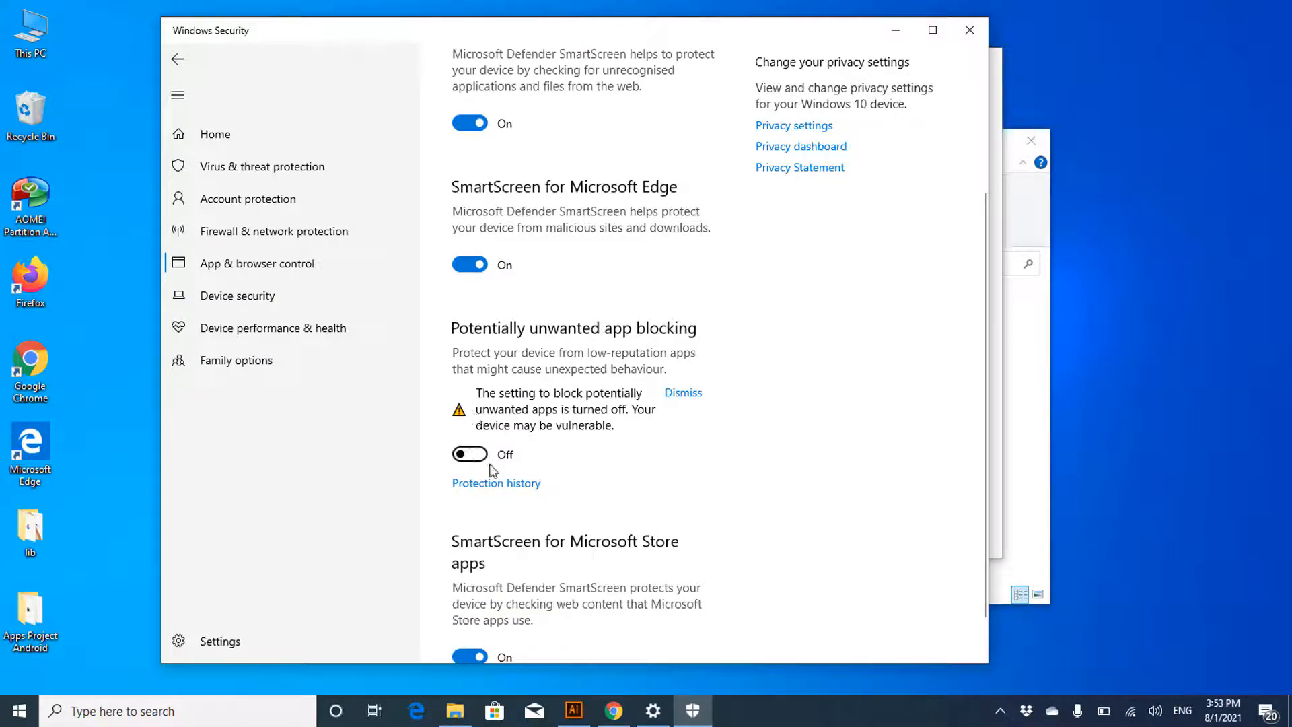
scroll(584, 387, up, 3)
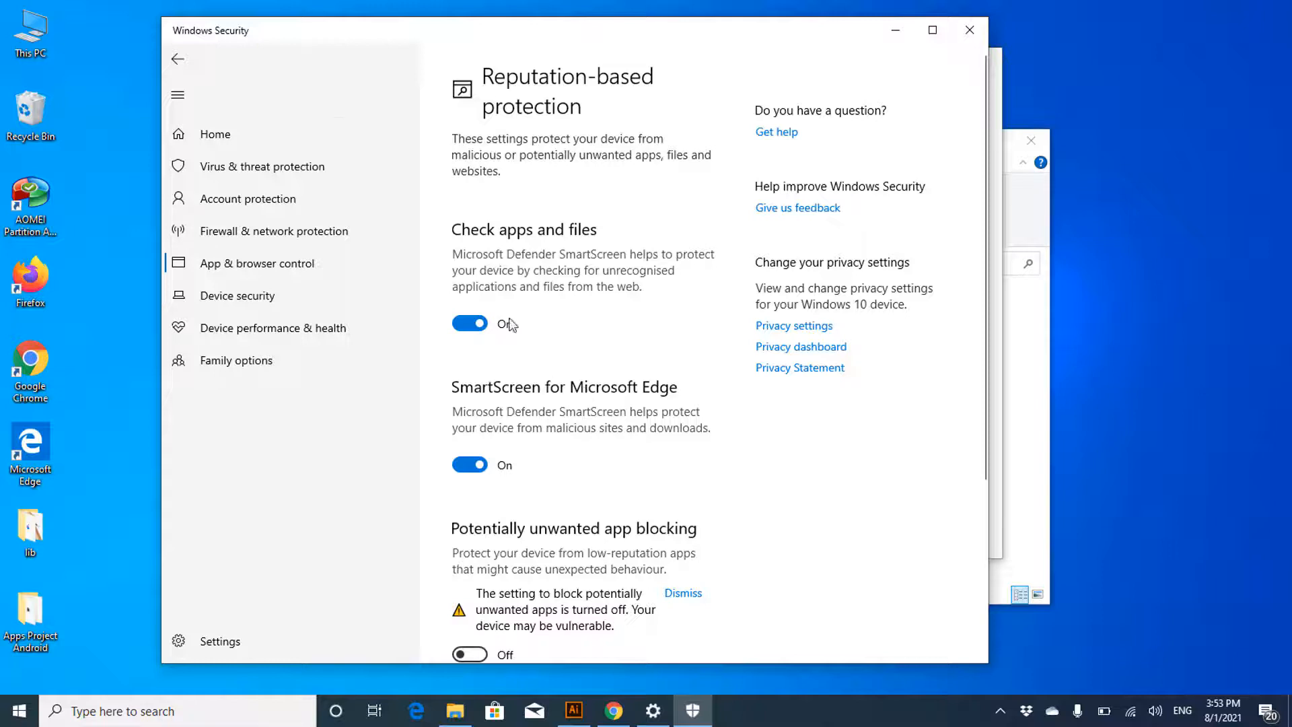
- Review the blocked potentially unwanted app's details in Protection history, then minimize Windows Security and close Settings
click(176, 58)
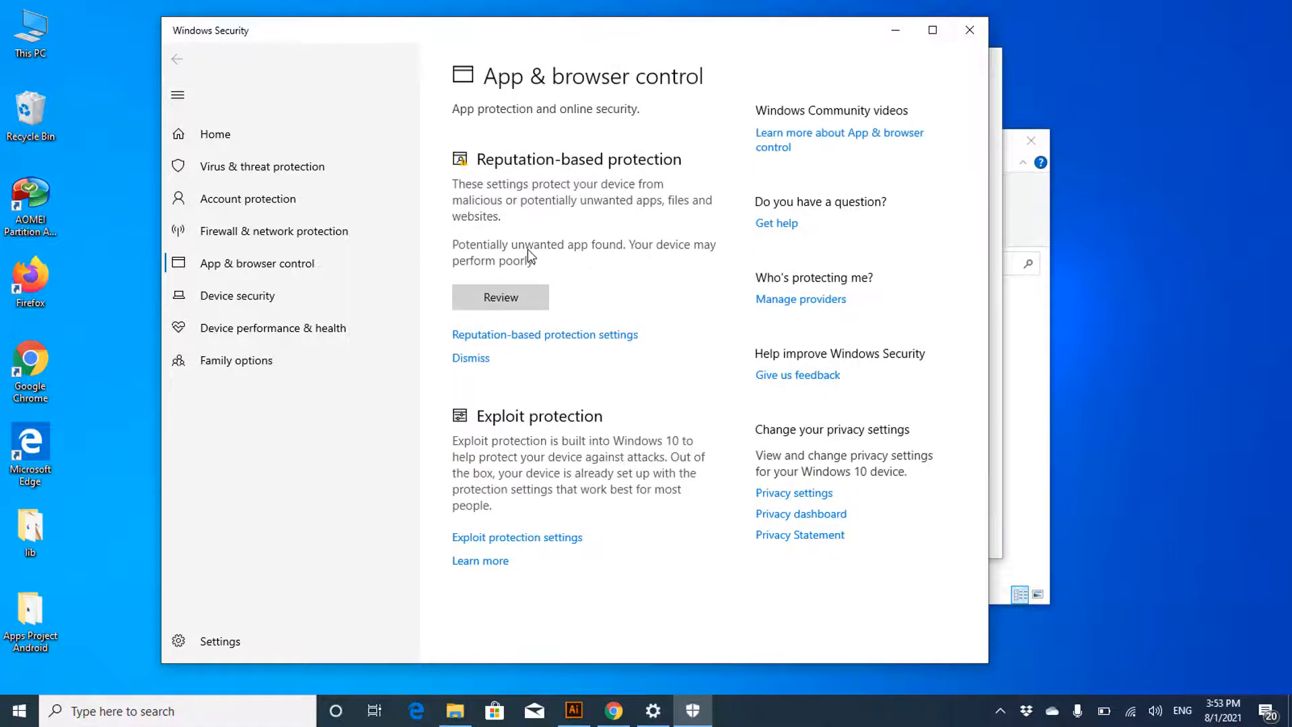
click(501, 297)
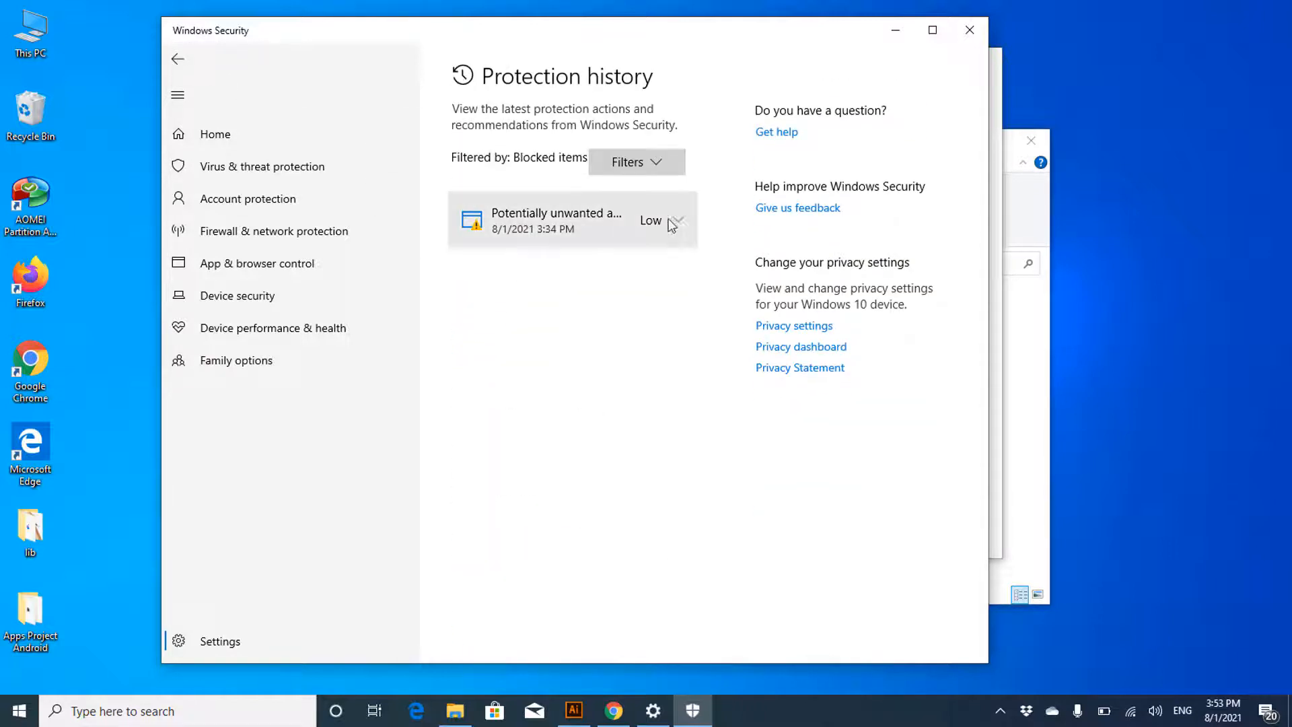
click(678, 222)
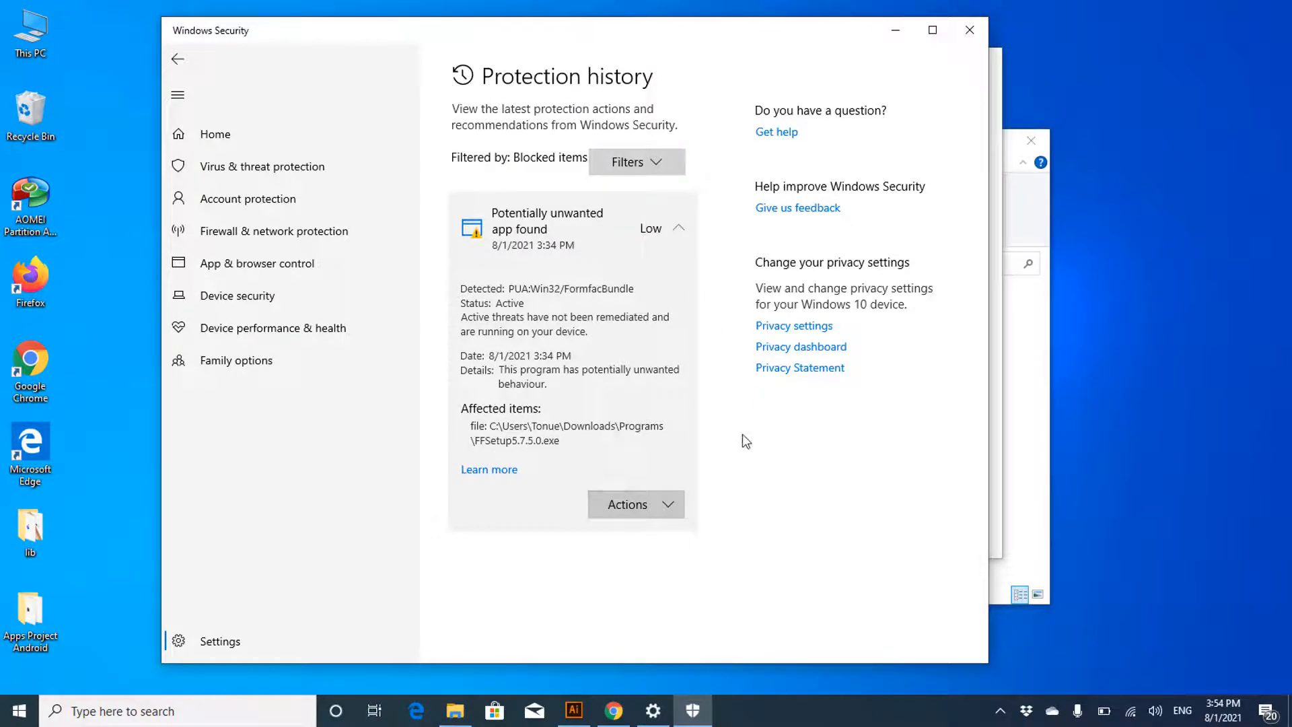
click(677, 229)
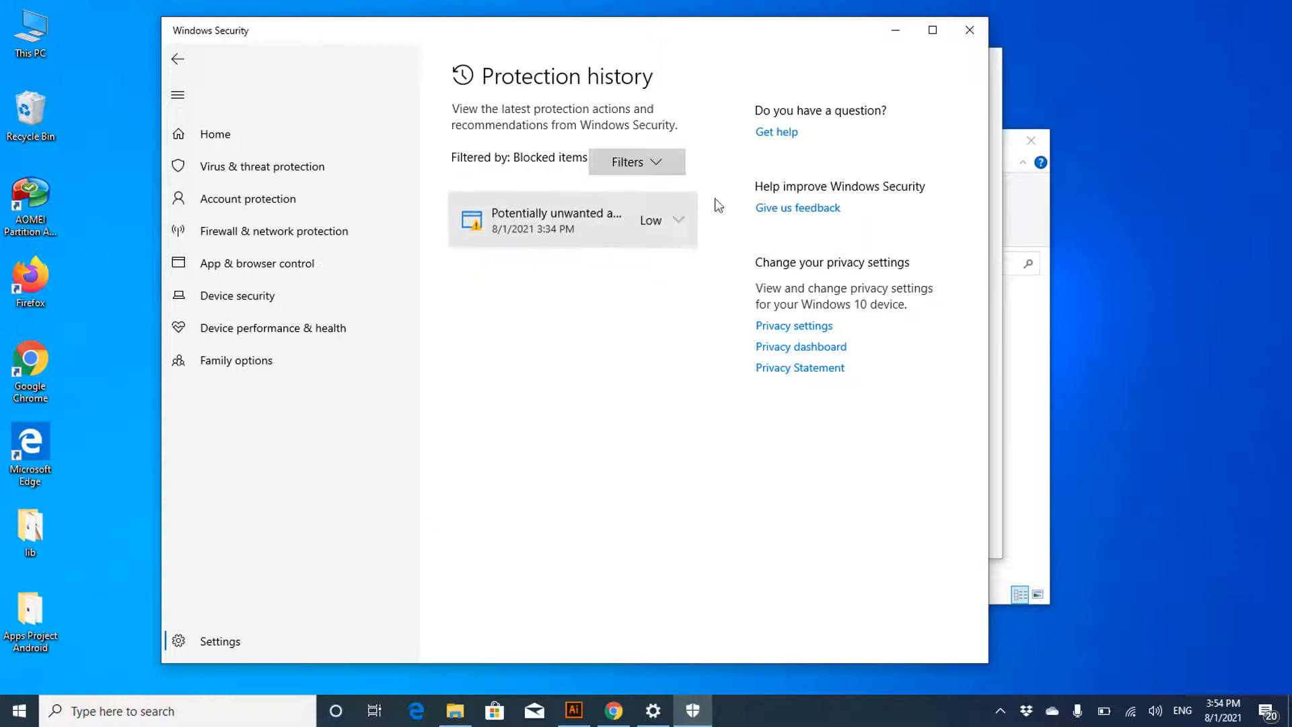
click(897, 32)
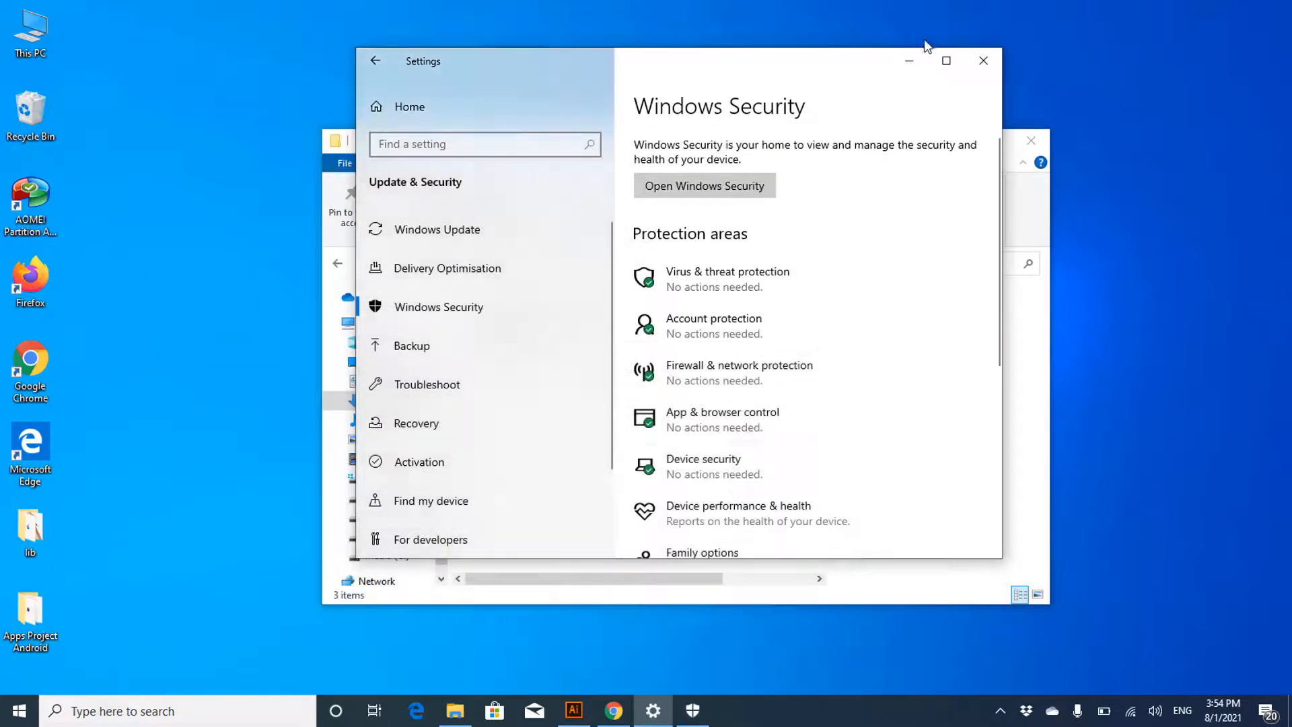
click(983, 60)
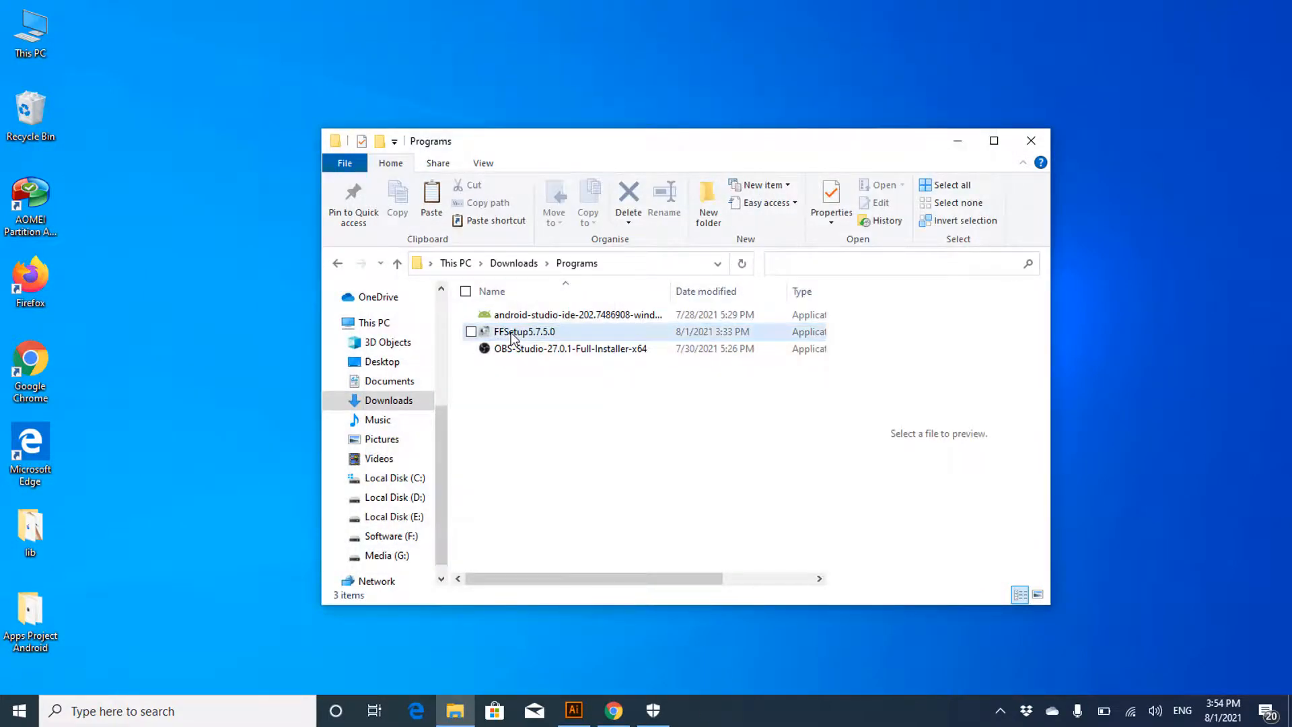
- Launch FFSetup5.7.5.0, continue the Format Factory setup past the welcome page and license agreement, and close the Programs folder window
double_click(512, 333)
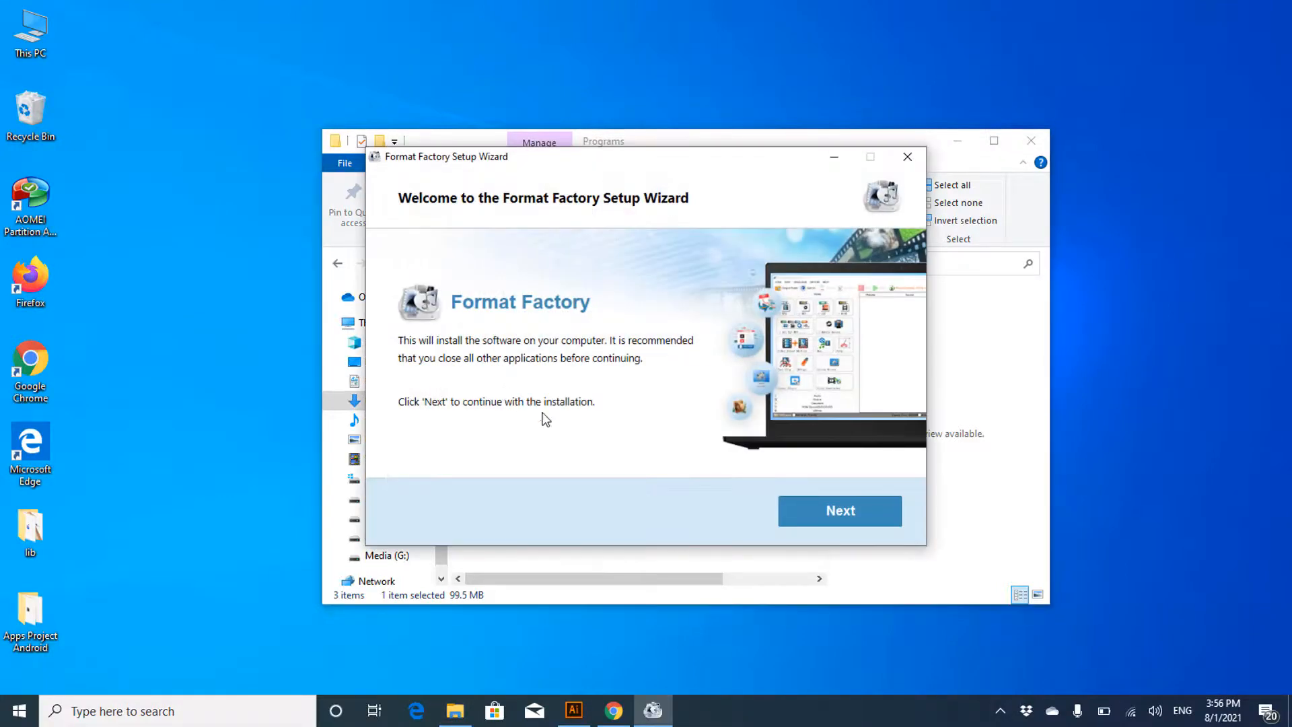
click(854, 515)
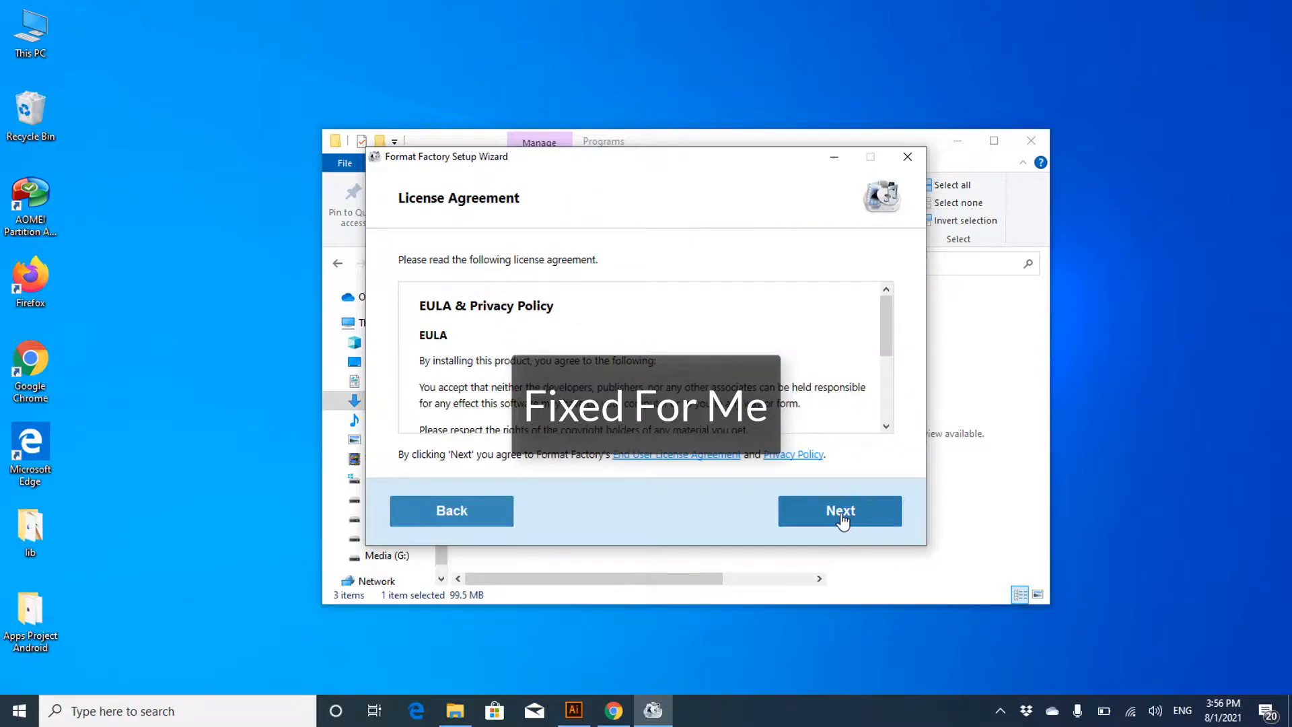
click(843, 520)
click(841, 514)
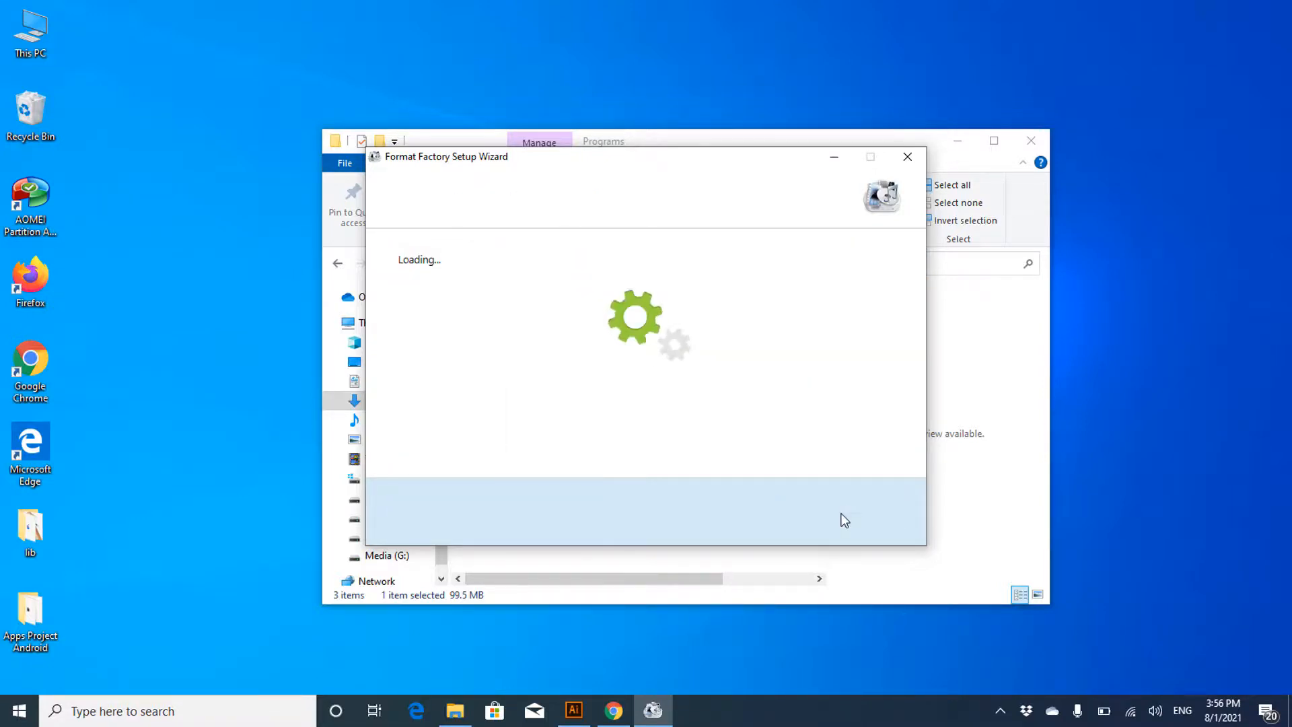
click(1044, 407)
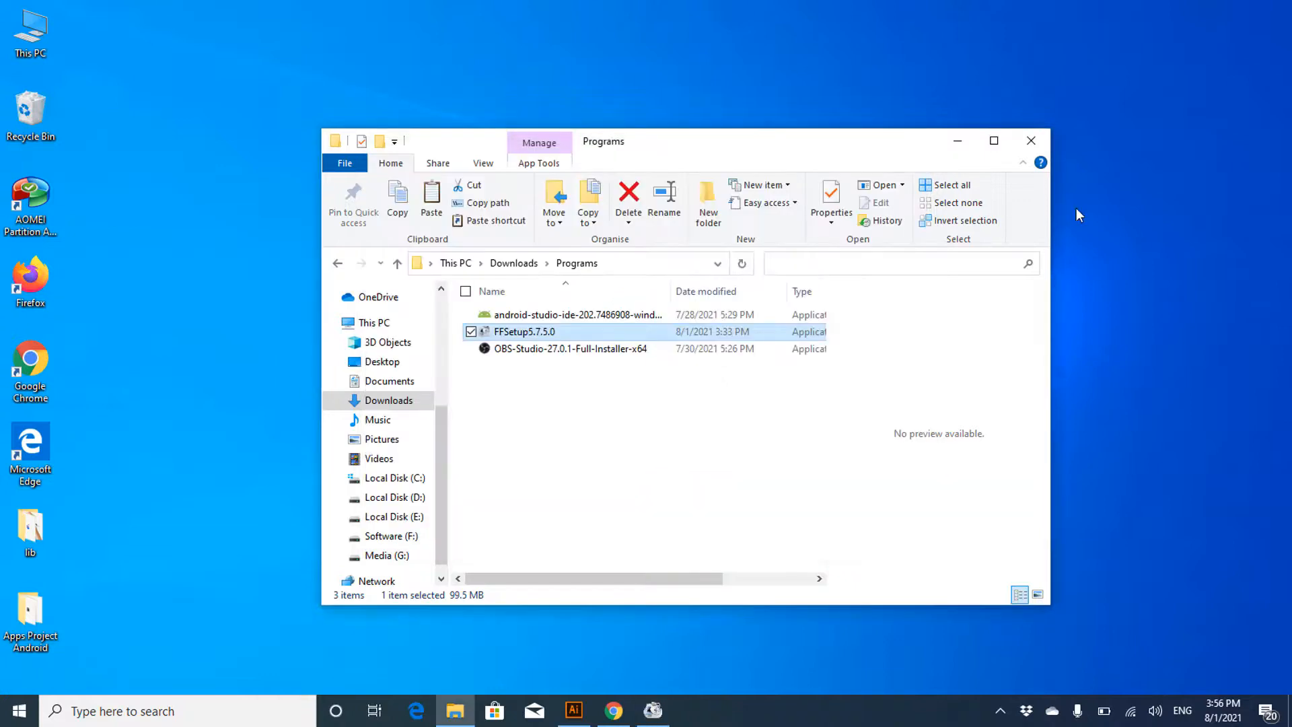
click(1040, 140)
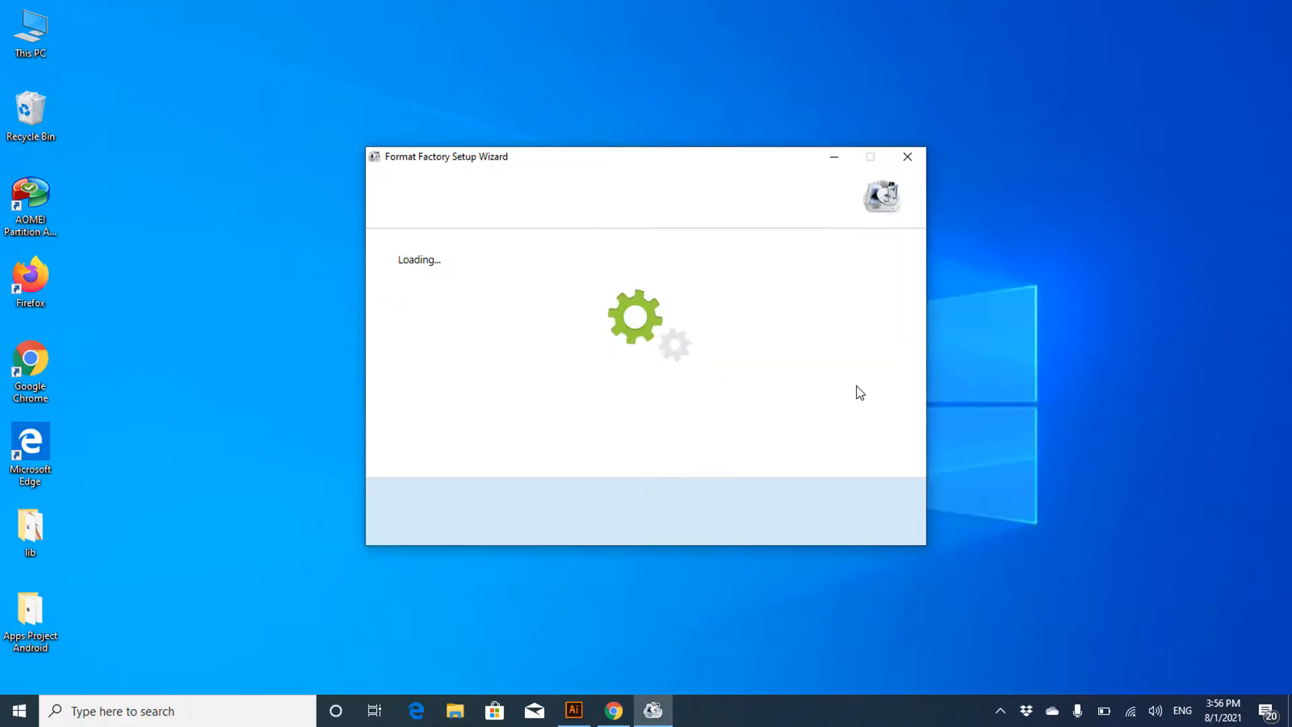